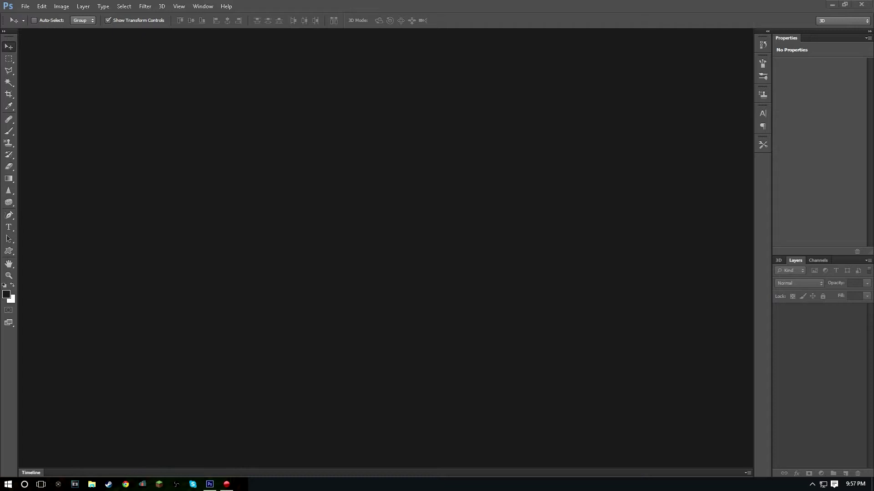
Step: Create a new 1280 × 720 pixel document at 72 pixels/inch in RGB Color with transparent background contents
{"action": "key", "text": "alt+f"}
{"action": "key", "text": "Down"}
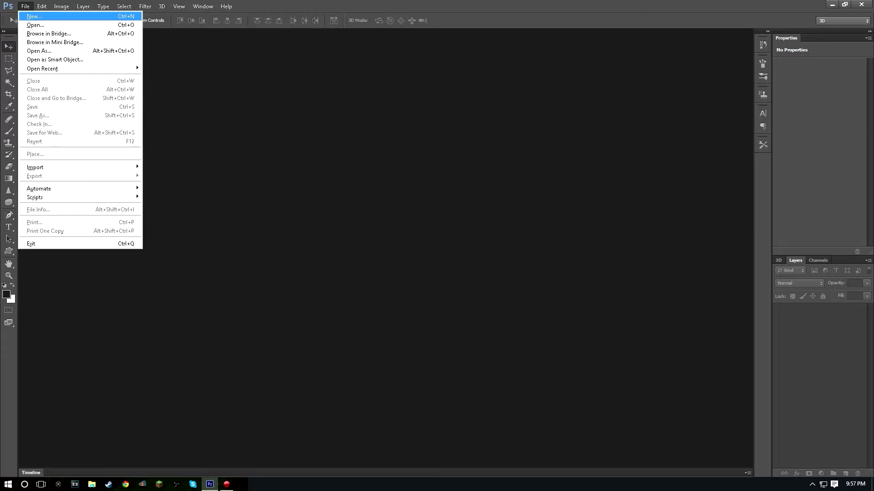
{"action": "key", "text": "Escape"}
{"action": "key", "text": "ctrl+n"}
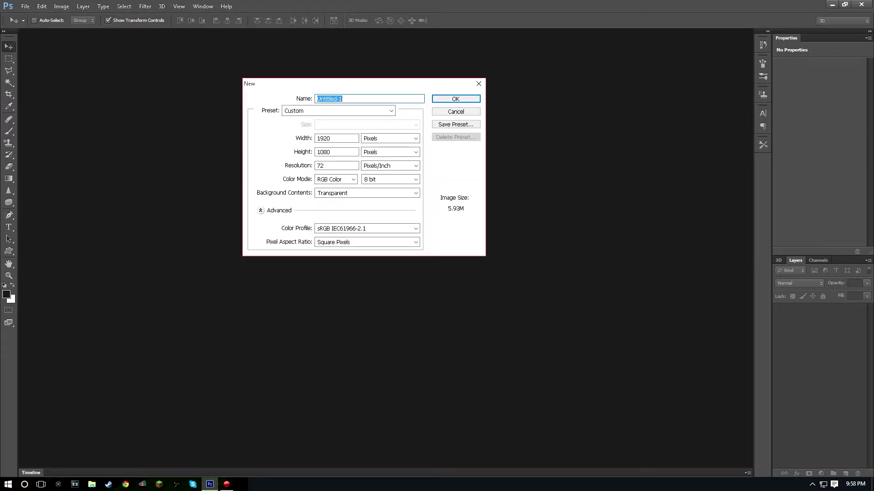
{"action": "key", "text": "Tab"}
{"action": "key", "text": "Tab"}
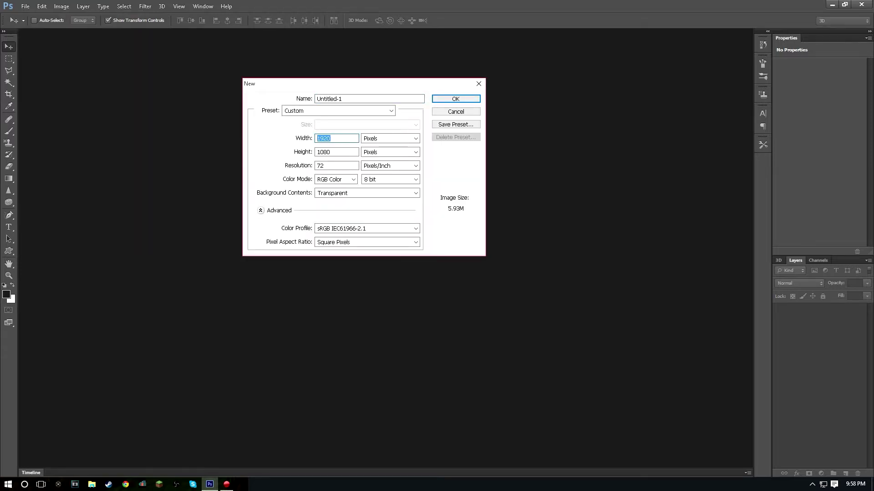
{"action": "type", "text": "1280"}
{"action": "key", "text": "Tab"}
{"action": "type", "text": "720"}
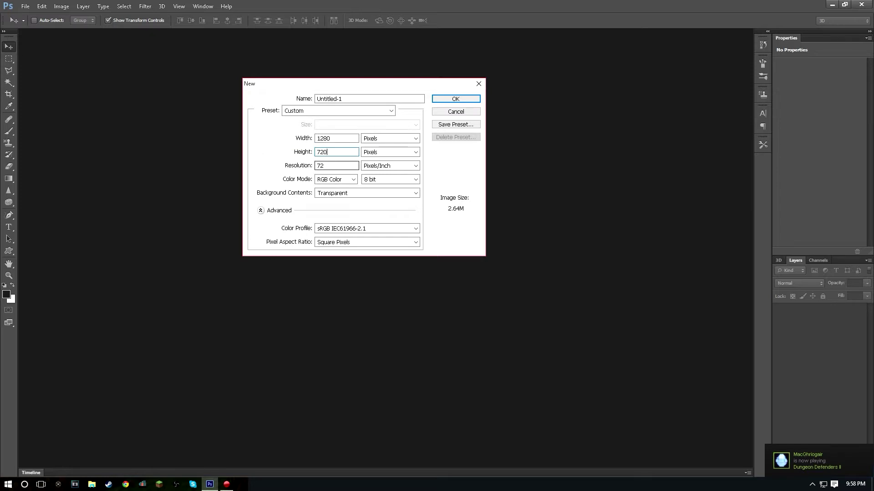
{"action": "left_click", "coordinate": [324, 165]}
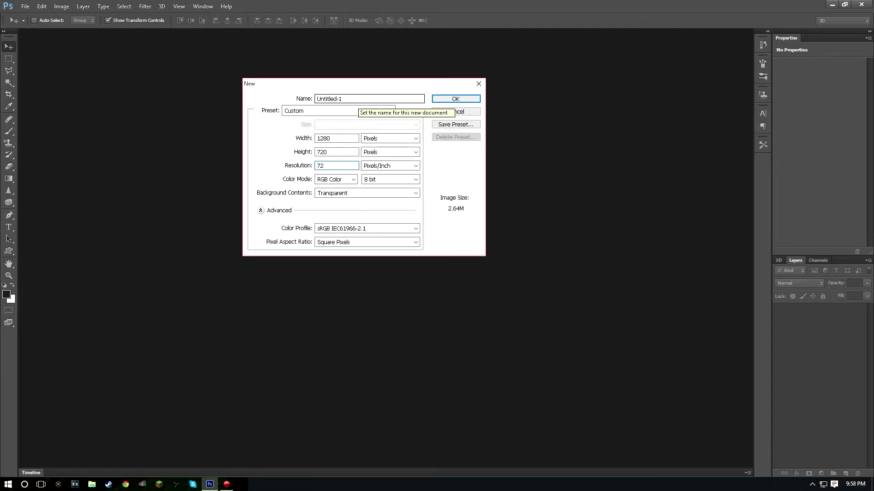
{"action": "left_click", "coordinate": [455, 99]}
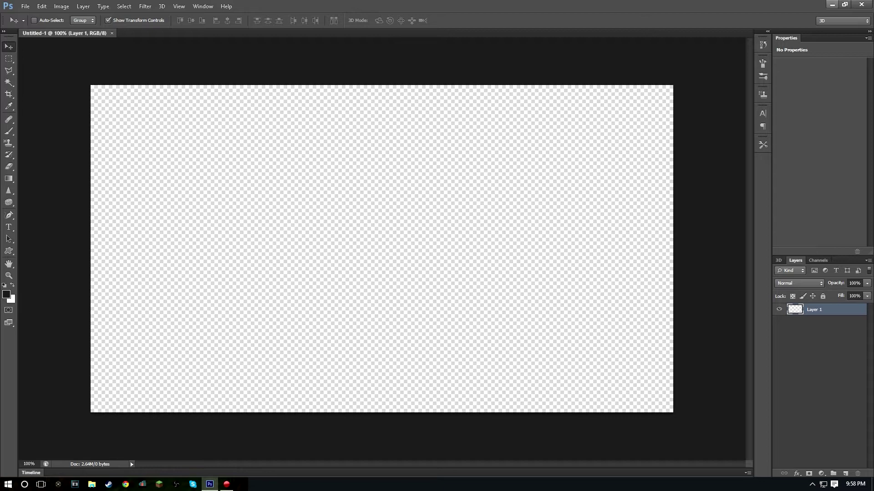
Step: Place the mechwarrior.jpg image from the desktop into the new document
{"action": "left_click", "coordinate": [832, 4]}
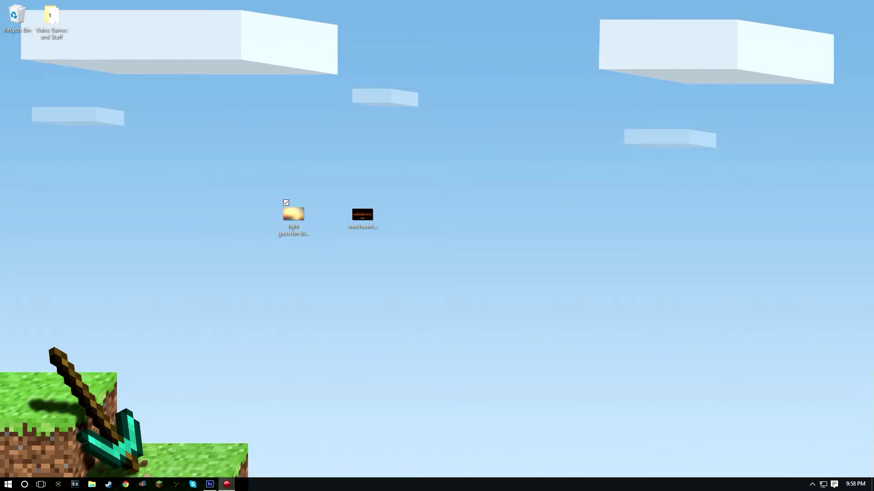
{"action": "left_click", "coordinate": [363, 214]}
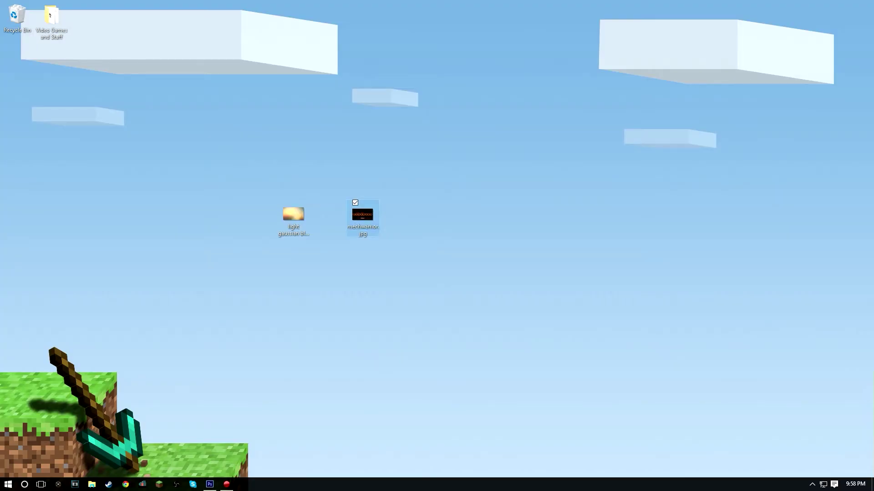
{"action": "left_click_drag", "start_coordinate": [363, 215], "coordinate": [382, 250]}
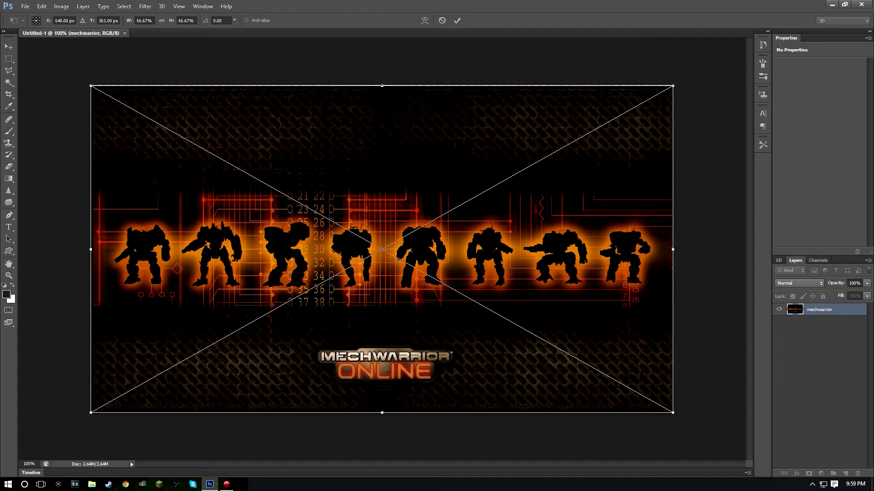
Step: Enlarge the placed mechwarrior image to about 99.8% and position it to fill the canvas with the logo near the bottom centre
{"action": "left_click_drag", "start_coordinate": [673, 85], "coordinate": [861, 1]}
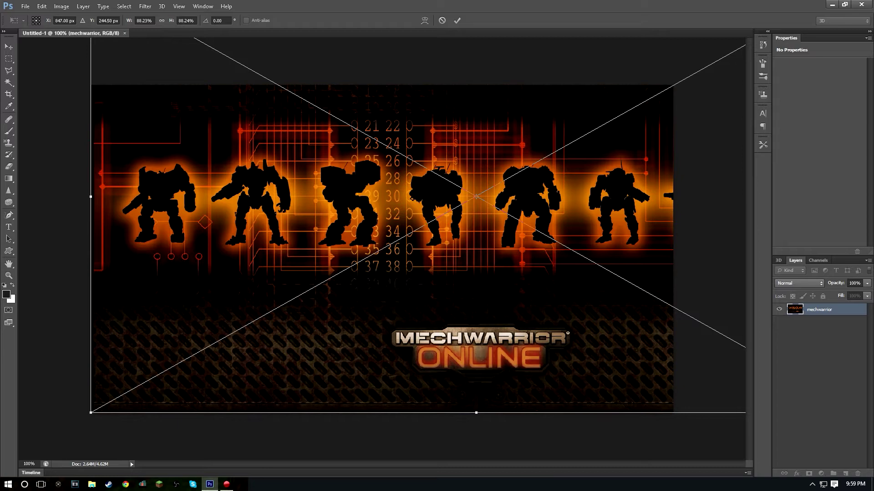
{"action": "left_click_drag", "start_coordinate": [91, 412], "coordinate": [19, 452]}
{"action": "left_click_drag", "start_coordinate": [460, 273], "coordinate": [414, 218]}
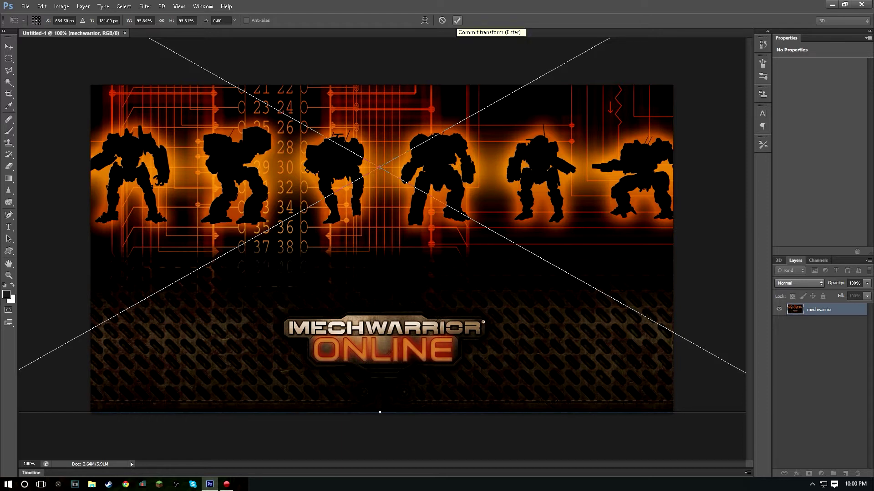
{"action": "left_click", "coordinate": [457, 20]}
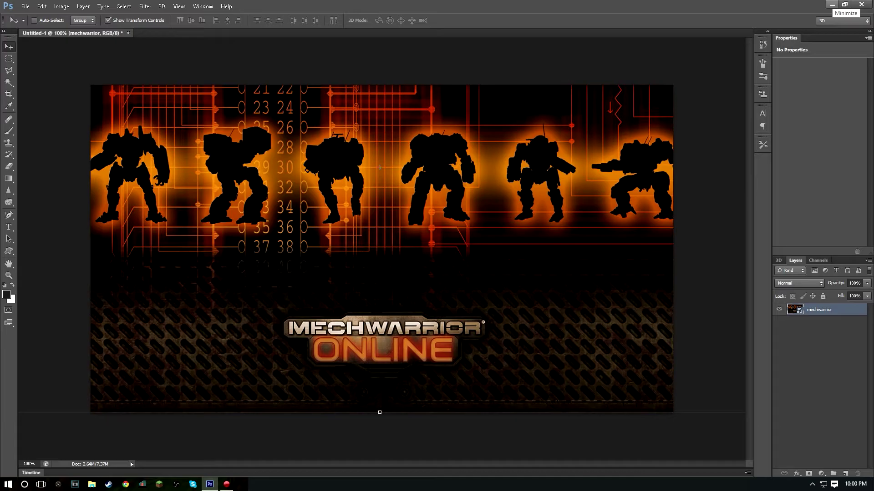
Step: Place the light gaussian blur wallpaper image from the desktop above the mechwarrior layer
{"action": "left_click", "coordinate": [832, 5]}
{"action": "left_click", "coordinate": [293, 214]}
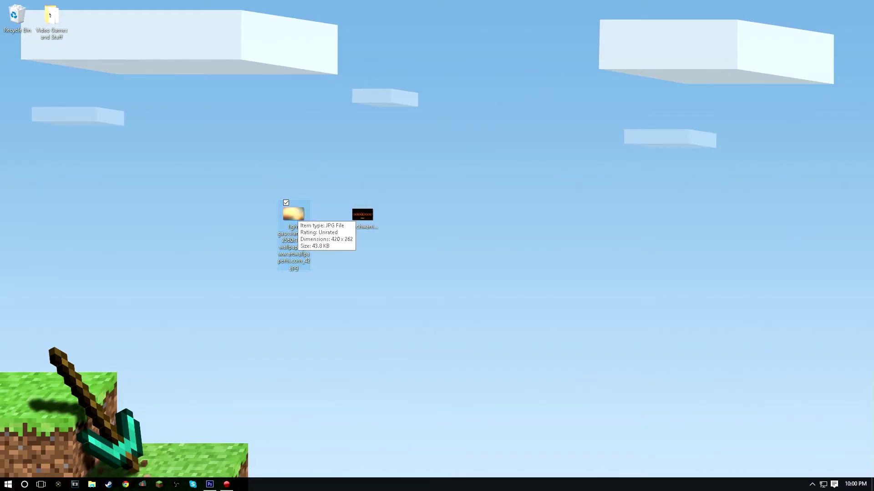
{"action": "left_click_drag", "start_coordinate": [293, 213], "coordinate": [379, 167]}
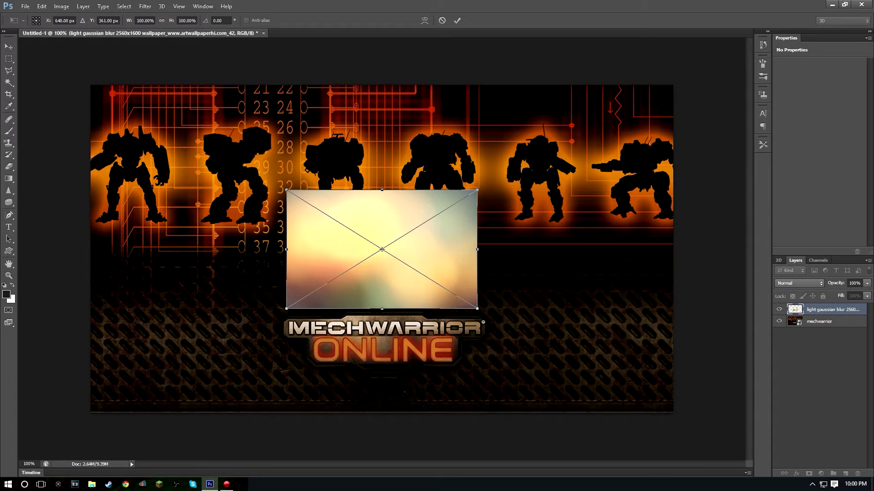
Step: Stretch the light gaussian blur image to about 372% width and 394% height and position it to cover the whole canvas
{"action": "left_click_drag", "start_coordinate": [286, 189], "coordinate": [76, 80]}
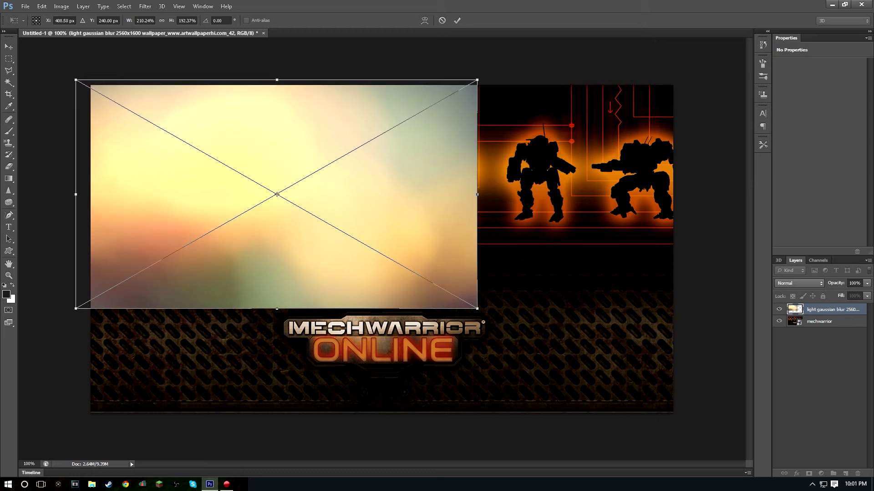
{"action": "left_click_drag", "start_coordinate": [621, 194], "coordinate": [691, 194]}
{"action": "left_click_drag", "start_coordinate": [384, 308], "coordinate": [384, 488]}
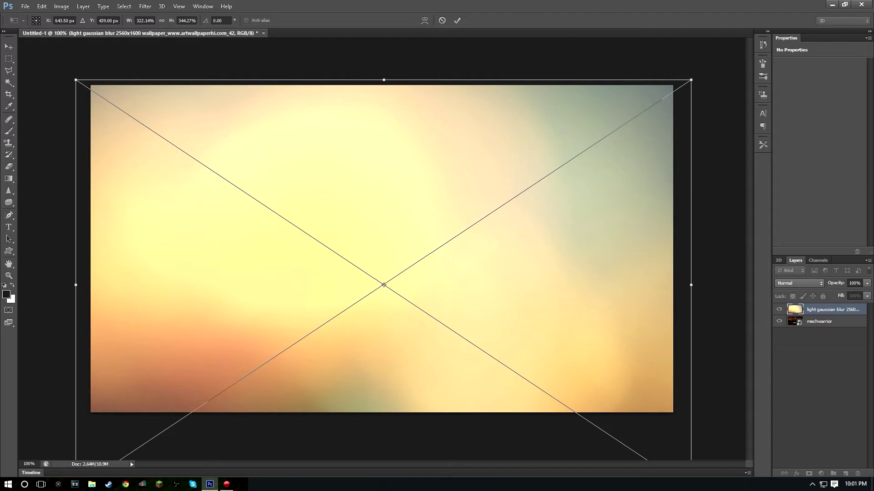
{"action": "left_click_drag", "start_coordinate": [690, 79], "coordinate": [785, 21]}
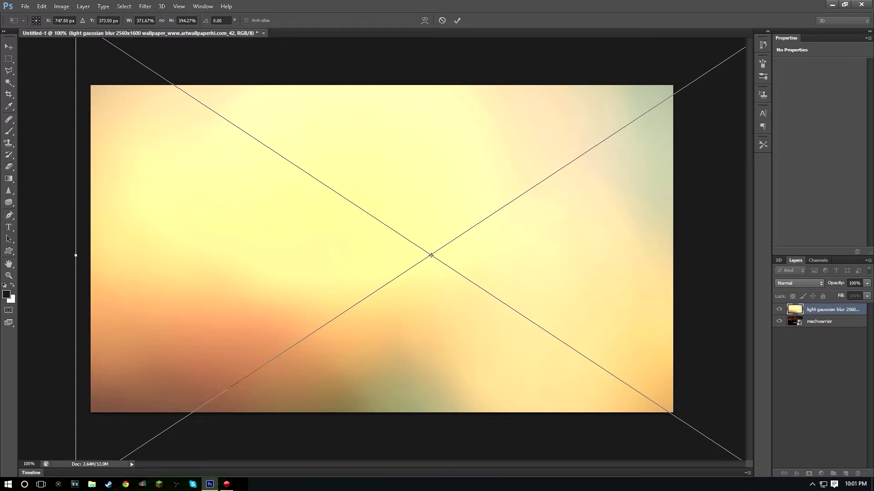
{"action": "left_click_drag", "start_coordinate": [278, 258], "coordinate": [216, 323]}
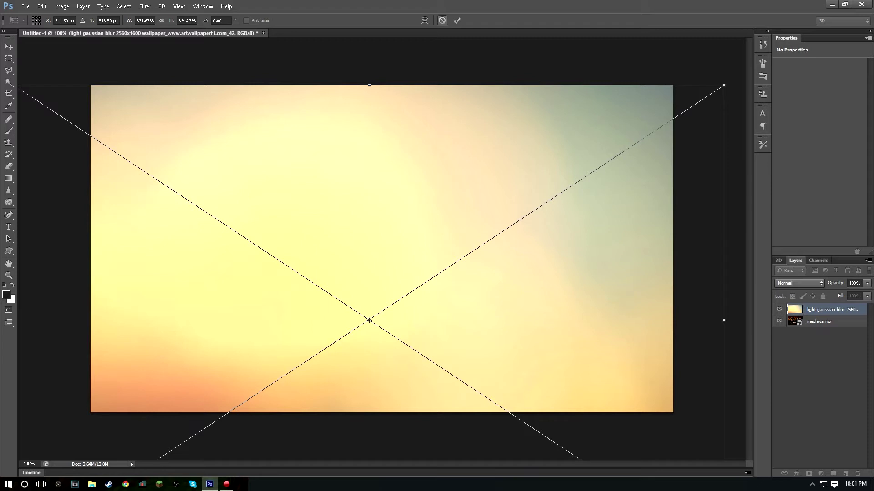
{"action": "key", "text": "Return"}
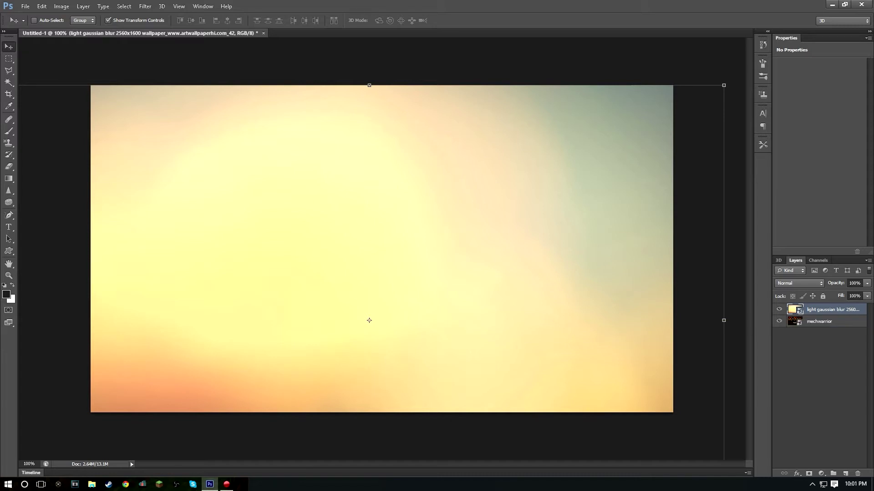
Step: Open the blending options of the light gaussian blur layer
{"action": "right_click", "coordinate": [824, 309]}
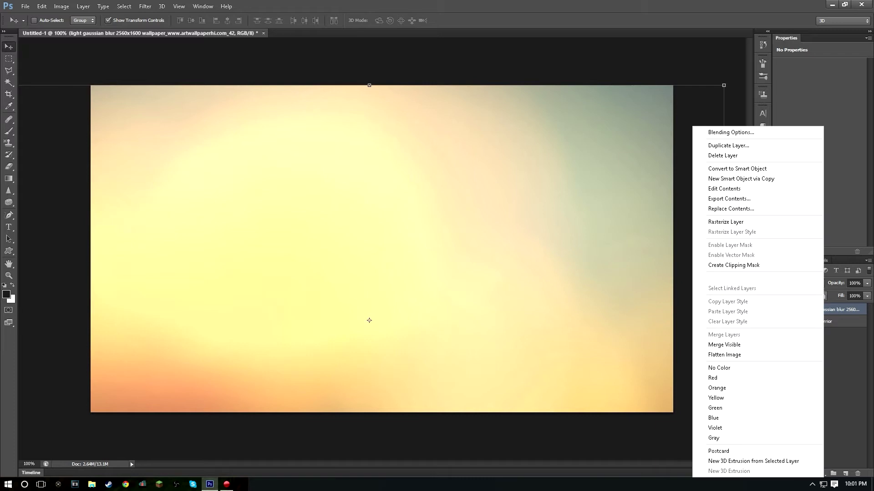
{"action": "left_click", "coordinate": [731, 133]}
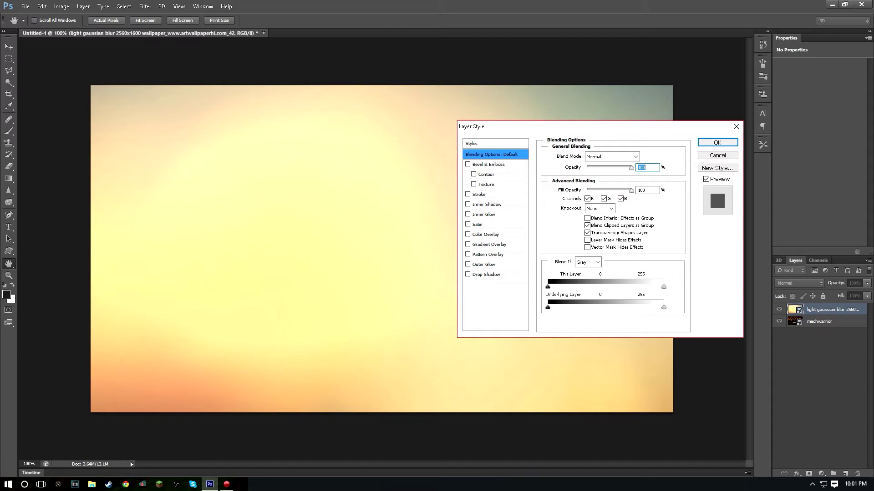
Step: Try the Color Dodge blend mode on the light gaussian blur layer and uncover more of the image for checking
{"action": "key", "text": "shift+Tab"}
{"action": "key", "text": "alt+Down"}
{"action": "key", "text": "Down"}
{"action": "key", "text": "Down"}
{"action": "key", "text": "Down"}
{"action": "key", "text": "Down"}
{"action": "key", "text": "Down"}
{"action": "key", "text": "Up"}
{"action": "key", "text": "Up"}
{"action": "key", "text": "Up"}
{"action": "key", "text": "Up"}
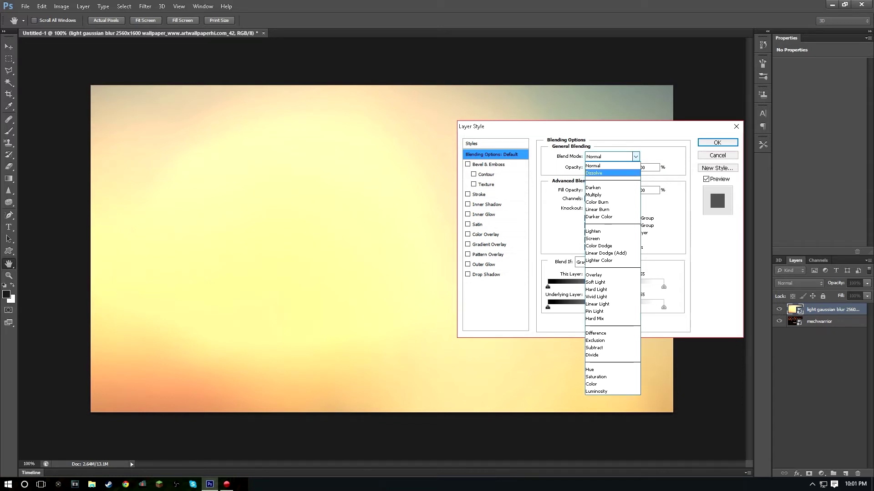
{"action": "key", "text": "Down"}
{"action": "key", "text": "Down"}
{"action": "key", "text": "Down"}
{"action": "key", "text": "Down"}
{"action": "key", "text": "Down"}
{"action": "key", "text": "Down"}
{"action": "key", "text": "Down"}
{"action": "key", "text": "Down"}
{"action": "key", "text": "Down"}
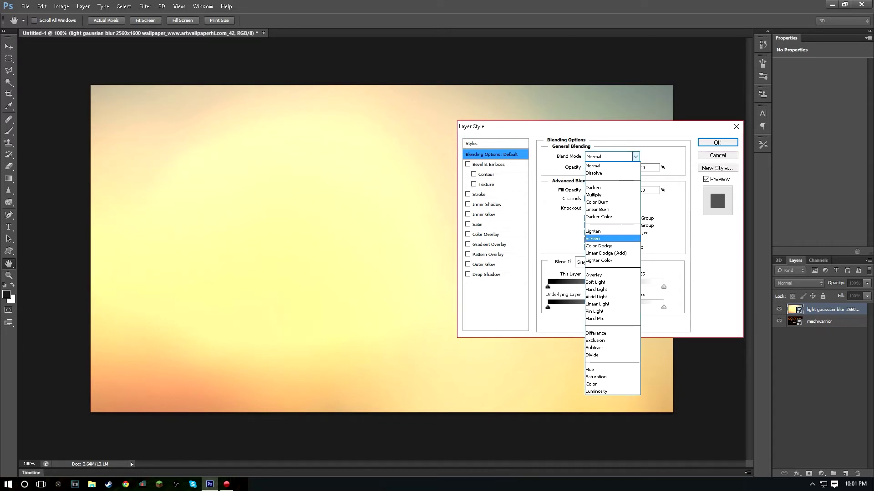
{"action": "key", "text": "Up"}
{"action": "key", "text": "Up"}
{"action": "key", "text": "Up"}
{"action": "key", "text": "Up"}
{"action": "key", "text": "Up"}
{"action": "key", "text": "Up"}
{"action": "key", "text": "Up"}
{"action": "key", "text": "Up"}
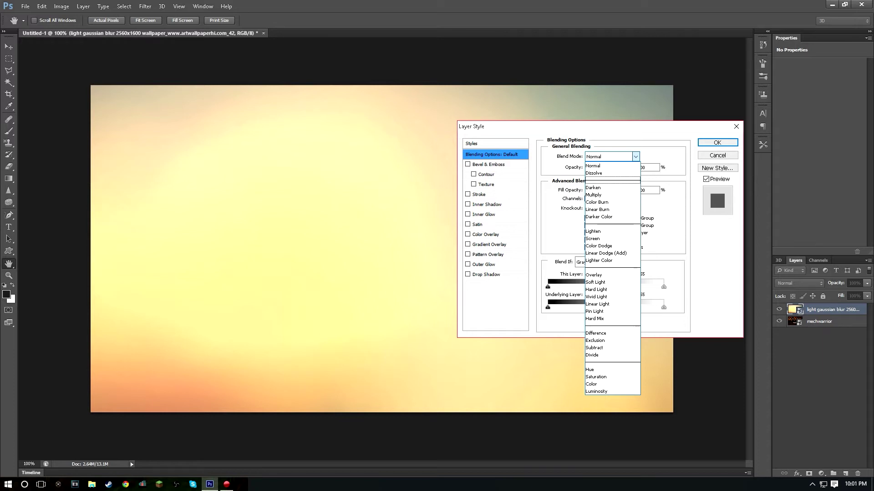
{"action": "key", "text": "Down"}
{"action": "key", "text": "Down"}
{"action": "key", "text": "Down"}
{"action": "key", "text": "Down"}
{"action": "key", "text": "Down"}
{"action": "key", "text": "Down"}
{"action": "key", "text": "Down"}
{"action": "key", "text": "Down"}
{"action": "key", "text": "Down"}
{"action": "key", "text": "Down"}
{"action": "key", "text": "Down"}
{"action": "key", "text": "Down"}
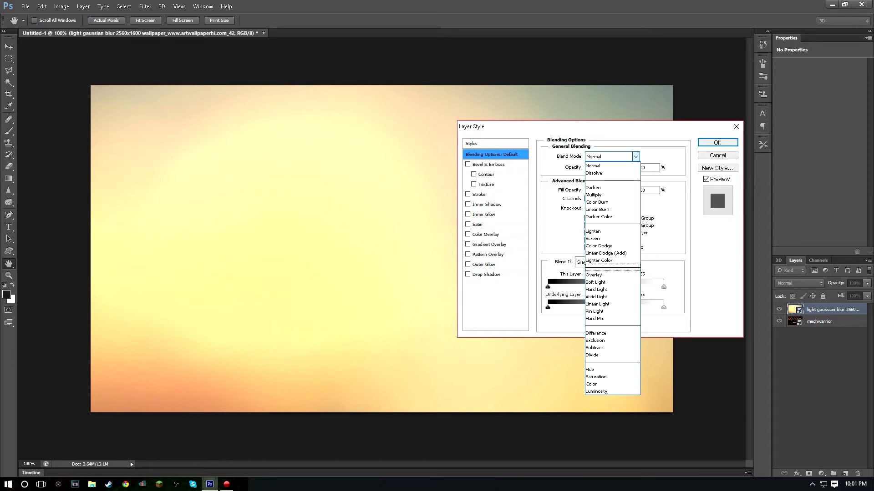
{"action": "key", "text": "Down"}
{"action": "key", "text": "Down"}
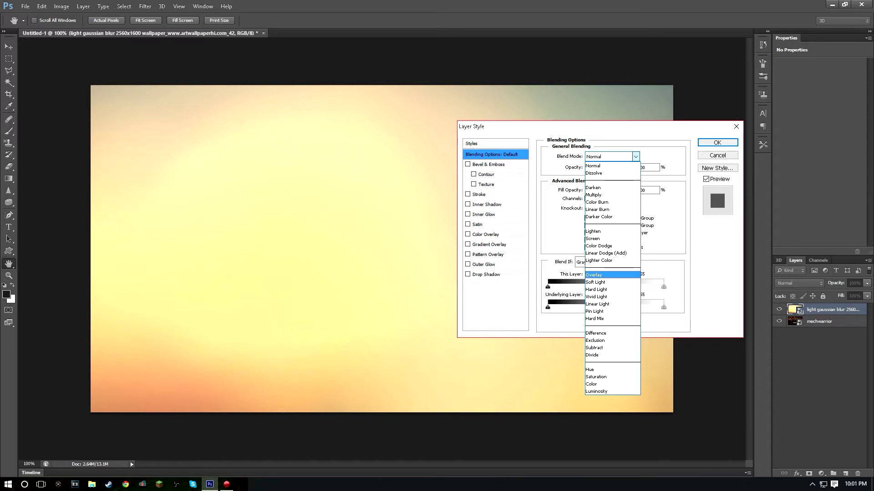
{"action": "key", "text": "Up"}
{"action": "key", "text": "Up"}
{"action": "key", "text": "Up"}
{"action": "key", "text": "Up"}
{"action": "key", "text": "Up"}
{"action": "key", "text": "Up"}
{"action": "key", "text": "Up"}
{"action": "key", "text": "Up"}
{"action": "key", "text": "Up"}
{"action": "key", "text": "Up"}
{"action": "key", "text": "Up"}
{"action": "key", "text": "Up"}
{"action": "key", "text": "Up"}
{"action": "key", "text": "Up"}
{"action": "key", "text": "Up"}
{"action": "key", "text": "Up"}
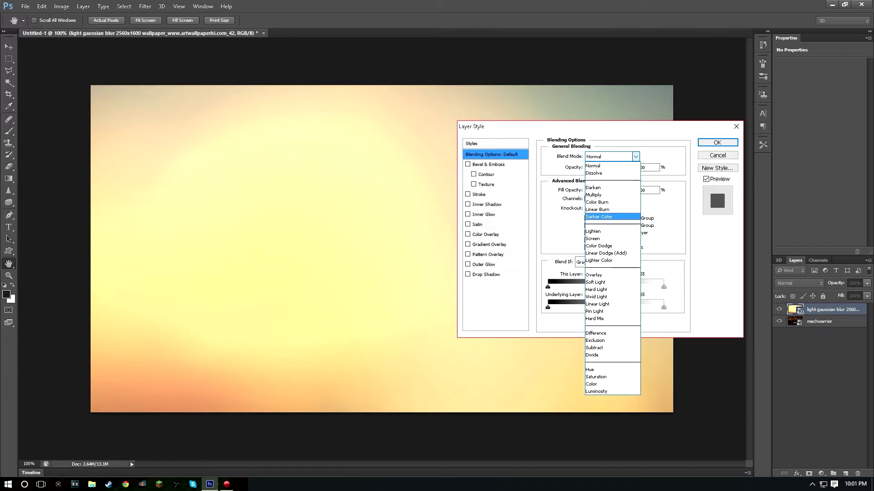
{"action": "key", "text": "Down"}
{"action": "key", "text": "Down"}
{"action": "key", "text": "Down"}
{"action": "key", "text": "Down"}
{"action": "key", "text": "Down"}
{"action": "key", "text": "Down"}
{"action": "key", "text": "Up"}
{"action": "key", "text": "Up"}
{"action": "key", "text": "Down"}
{"action": "key", "text": "Down"}
{"action": "key", "text": "Down"}
{"action": "key", "text": "Down"}
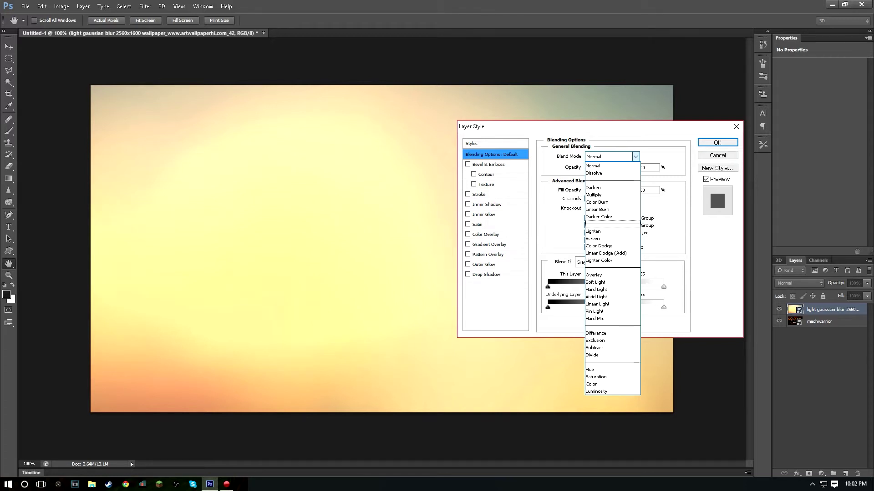
{"action": "key", "text": "Down"}
{"action": "key", "text": "Down"}
{"action": "key", "text": "Down"}
{"action": "key", "text": "Down"}
{"action": "key", "text": "Down"}
{"action": "key", "text": "Down"}
{"action": "key", "text": "Down"}
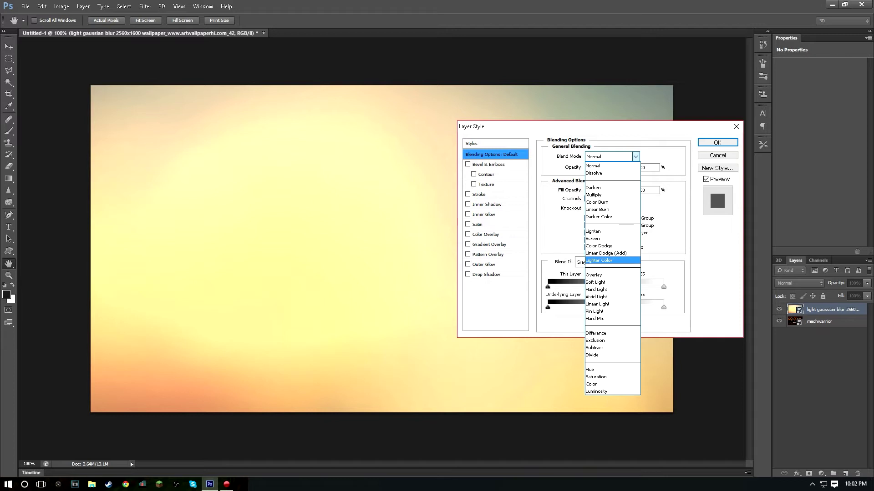
{"action": "key", "text": "Up"}
{"action": "key", "text": "Up"}
{"action": "key", "text": "Up"}
{"action": "key", "text": "Up"}
{"action": "key", "text": "Up"}
{"action": "key", "text": "Up"}
{"action": "key", "text": "Up"}
{"action": "key", "text": "Up"}
{"action": "key", "text": "Up"}
{"action": "key", "text": "Up"}
{"action": "key", "text": "Down"}
{"action": "key", "text": "Down"}
{"action": "key", "text": "Down"}
{"action": "key", "text": "Down"}
{"action": "key", "text": "Down"}
{"action": "key", "text": "Down"}
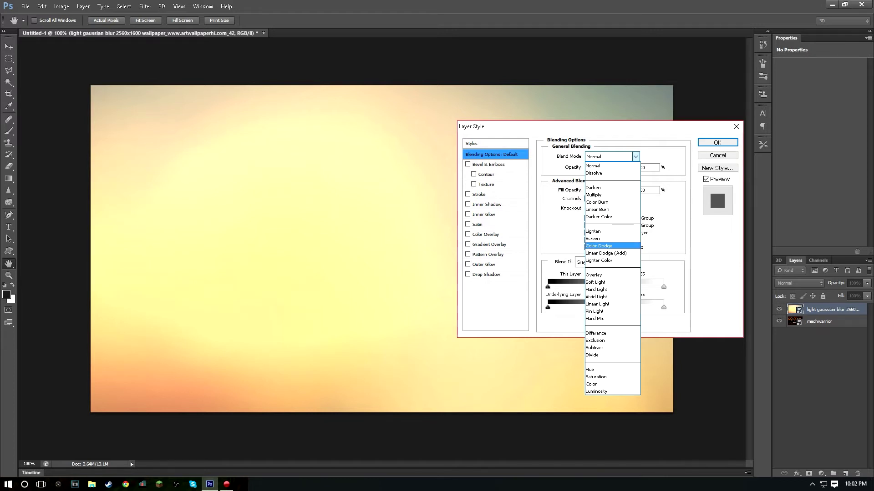
{"action": "key", "text": "Return"}
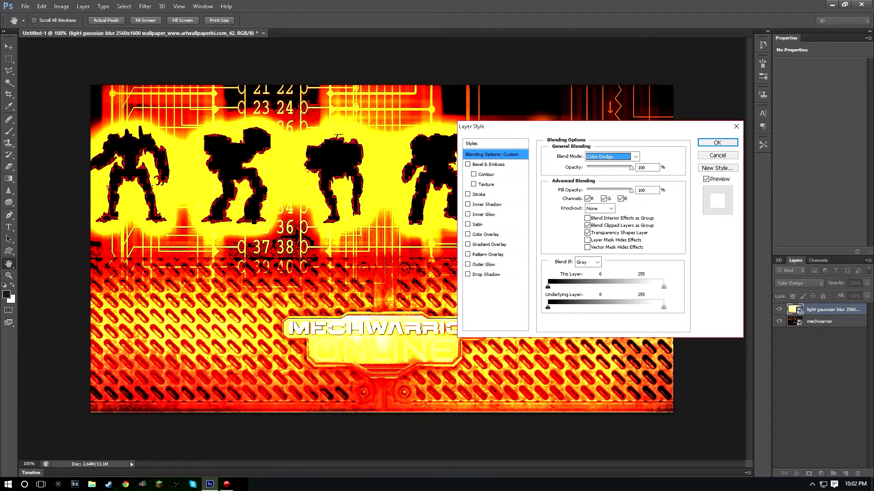
{"action": "left_click_drag", "start_coordinate": [546, 126], "coordinate": [674, 127]}
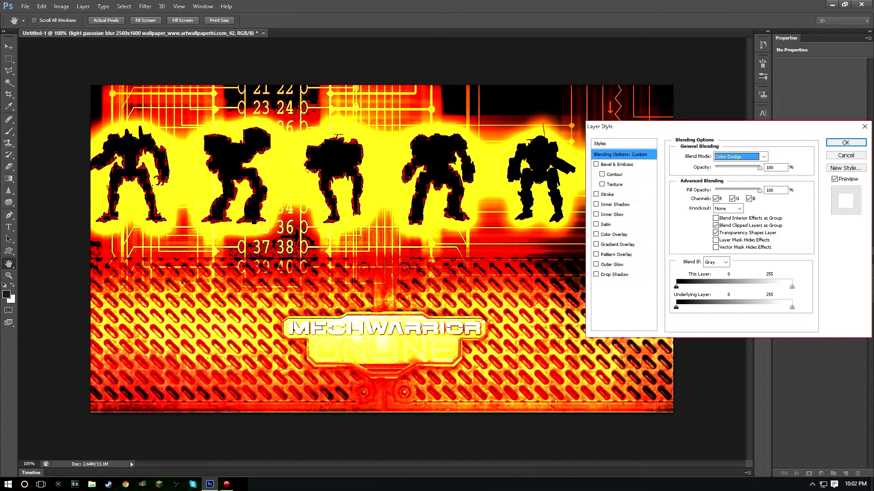
Step: Set the light gaussian blur layer's blend mode to Overlay and move the layer style dialog clear of most of the canvas
{"action": "left_click_drag", "start_coordinate": [674, 126], "coordinate": [524, 109]}
{"action": "left_click", "coordinate": [588, 138]}
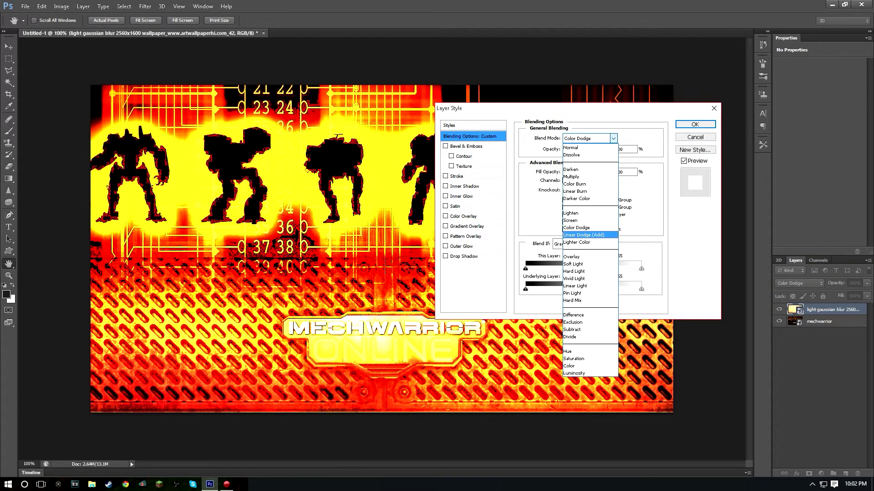
{"action": "key", "text": "Return"}
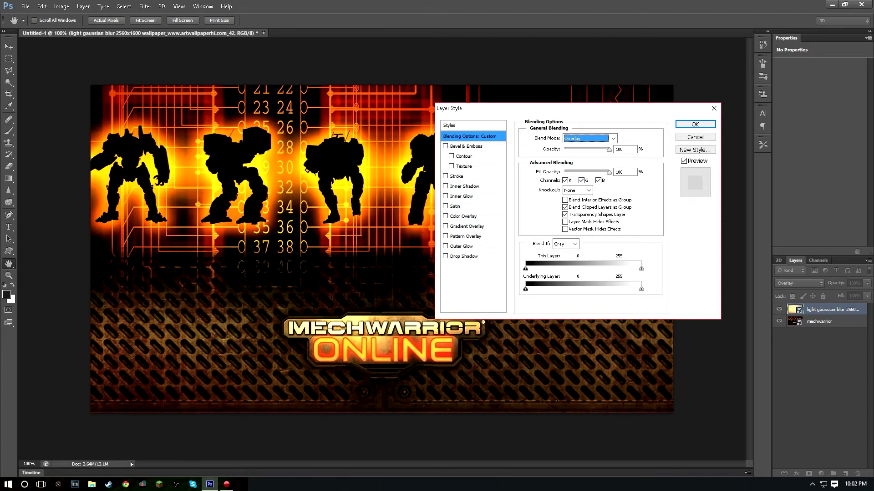
{"action": "left_click_drag", "start_coordinate": [523, 109], "coordinate": [773, 198]}
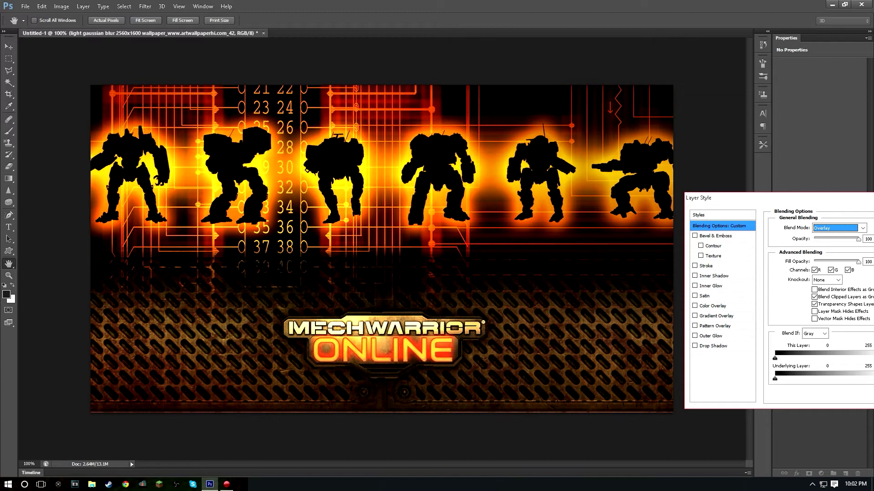
Step: Try the Soft Light blend mode on the light gaussian blur layer and return it to Overlay
{"action": "left_click_drag", "start_coordinate": [773, 198], "coordinate": [585, 174]}
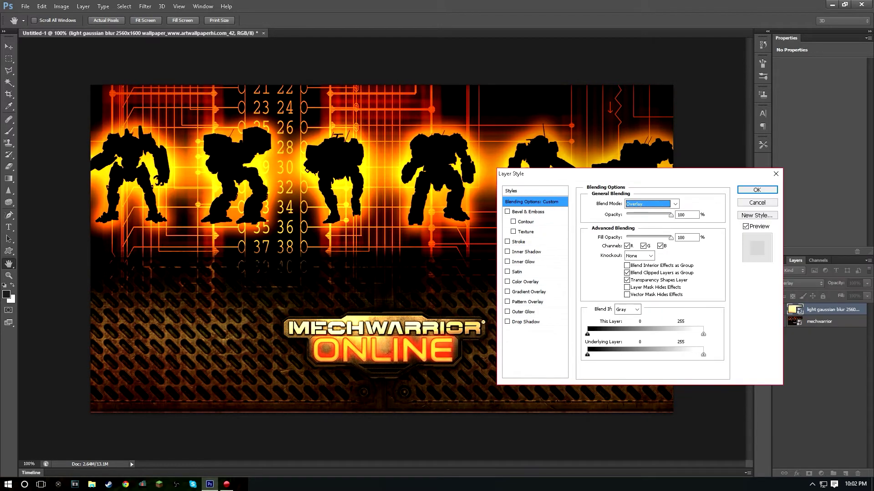
{"action": "left_click", "coordinate": [651, 204]}
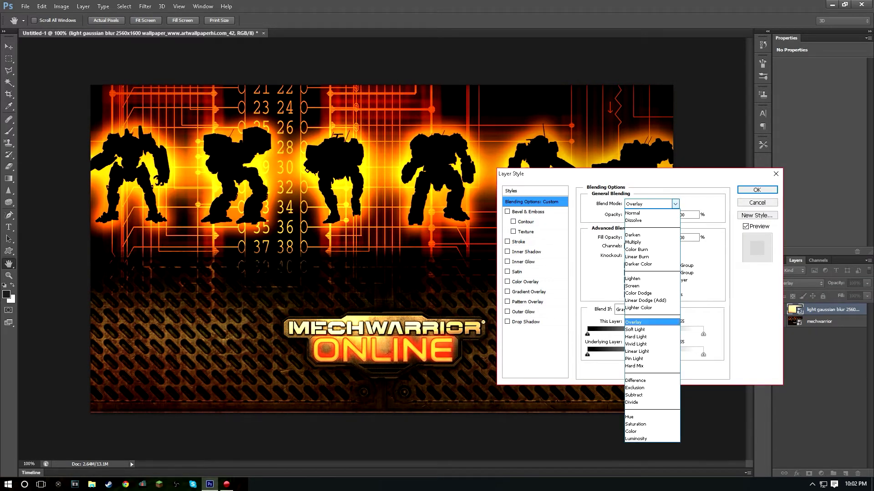
{"action": "key", "text": "Down"}
{"action": "key", "text": "Return"}
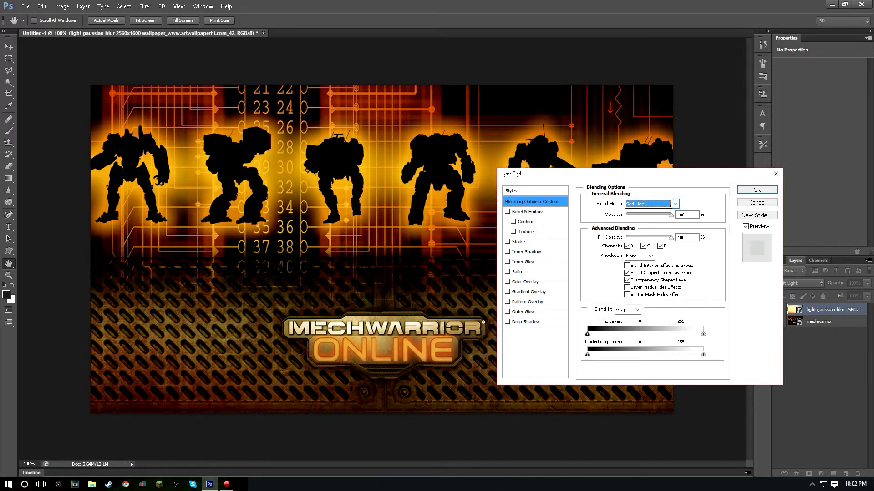
{"action": "key", "text": "alt+Down"}
{"action": "key", "text": "Up"}
{"action": "key", "text": "Return"}
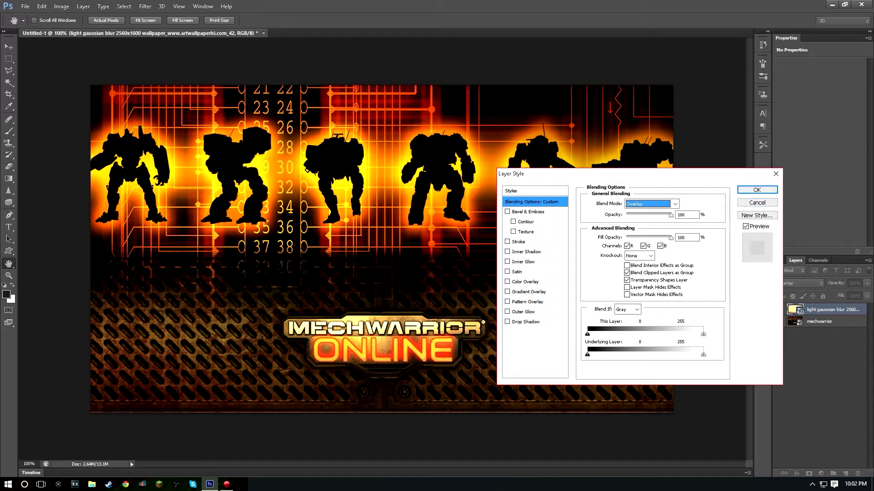
Step: Try lower fill opacities on the light gaussian blur layer, restore 100%, and accept the blending options
{"action": "left_click", "coordinate": [687, 238]}
{"action": "scroll", "coordinate": [686, 238], "scroll_direction": "down", "scroll_amount": 13}
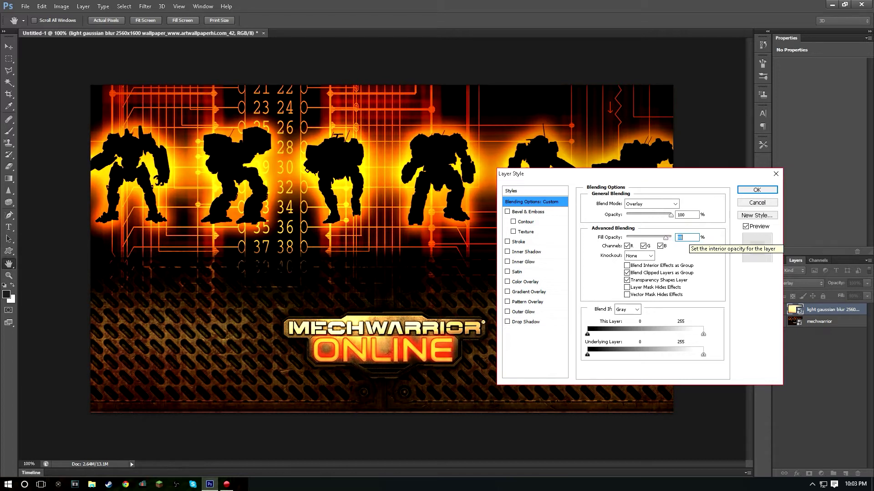
{"action": "scroll", "coordinate": [687, 237], "scroll_direction": "down", "scroll_amount": 15}
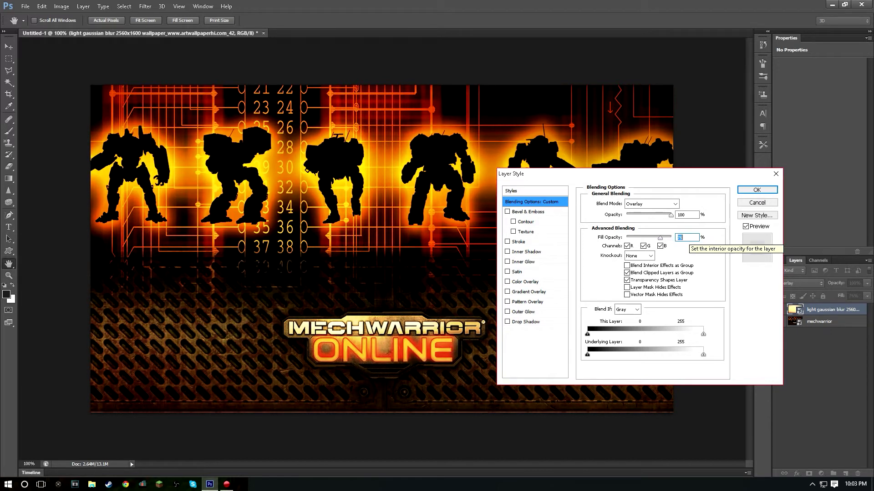
{"action": "scroll", "coordinate": [687, 238], "scroll_direction": "up", "scroll_amount": 2}
{"action": "scroll", "coordinate": [677, 238], "scroll_direction": "up", "scroll_amount": 17}
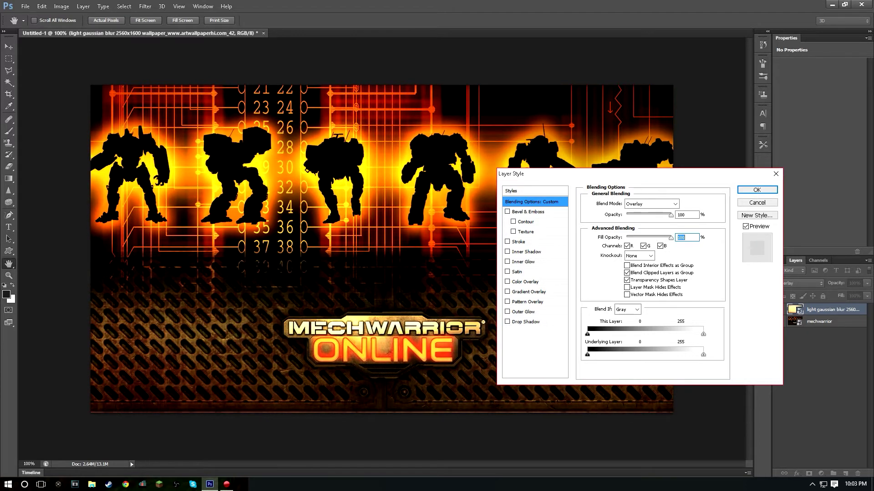
{"action": "scroll", "coordinate": [686, 238], "scroll_direction": "down", "scroll_amount": 4}
{"action": "scroll", "coordinate": [686, 238], "scroll_direction": "up", "scroll_amount": 6}
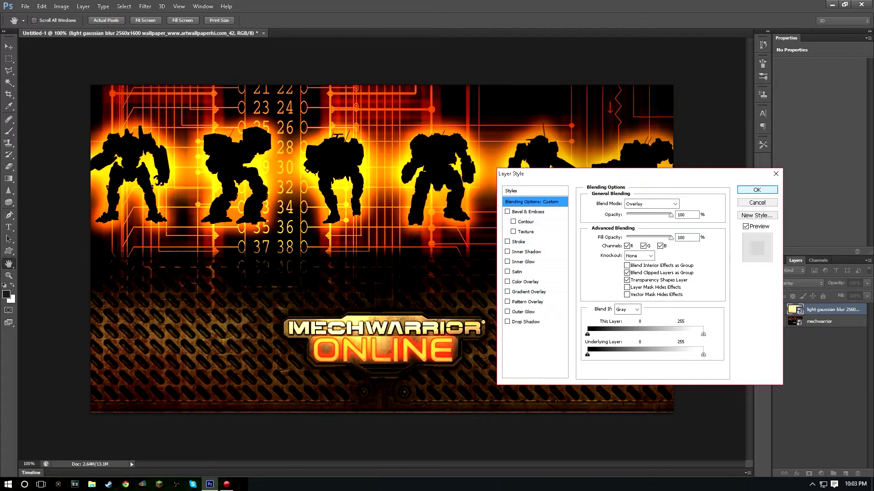
{"action": "key", "text": "Return"}
Step: Toggle the light gaussian blur layer's visibility to compare the image with and without it, leaving the layer visible
{"action": "key", "text": "v"}
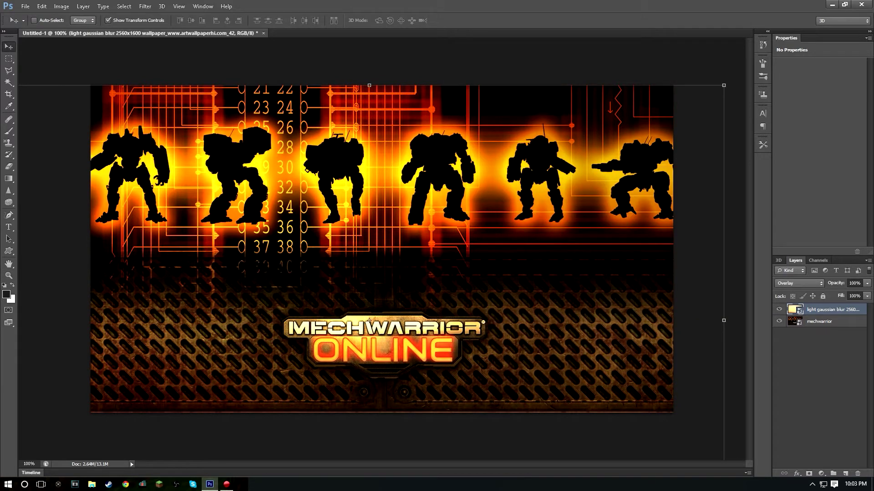
{"action": "key", "text": "ctrl+comma"}
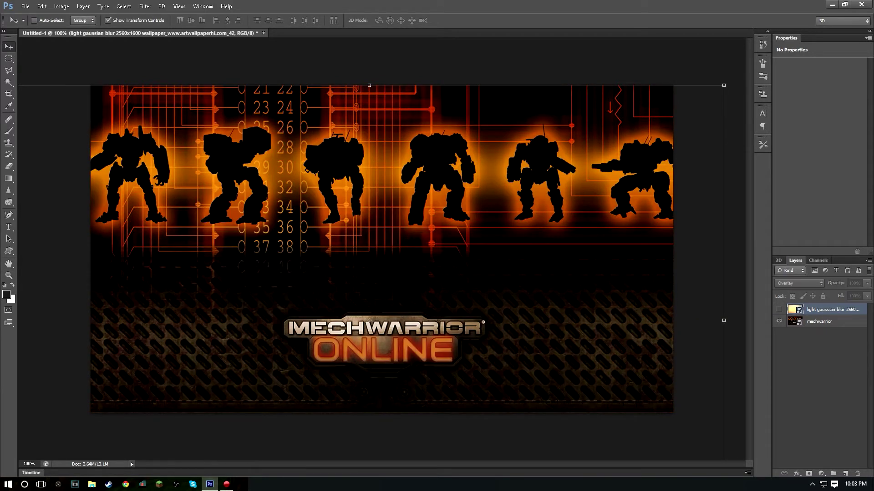
{"action": "key", "text": "ctrl+comma"}
{"action": "key", "text": "ctrl+comma"}
{"action": "key", "text": "ctrl+comma"}
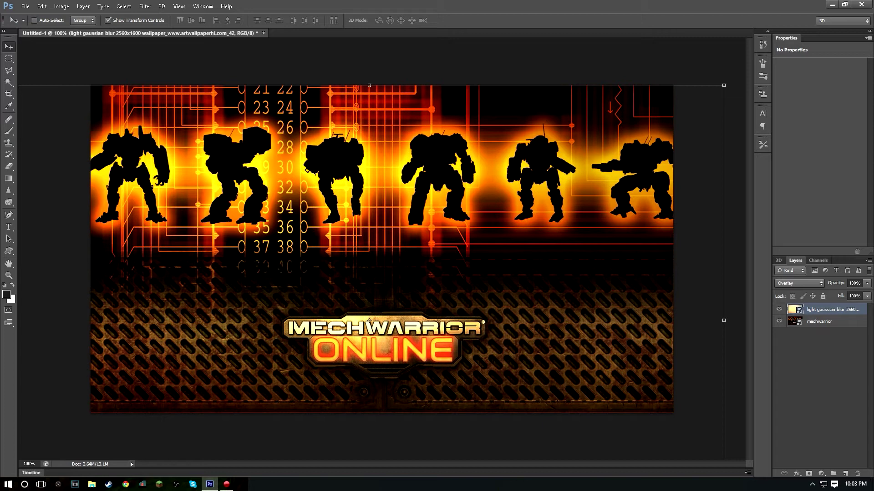
Step: Draw a text box across the upper part of the canvas and choose the Gill Sans Ultra Bold font
{"action": "key", "text": "t"}
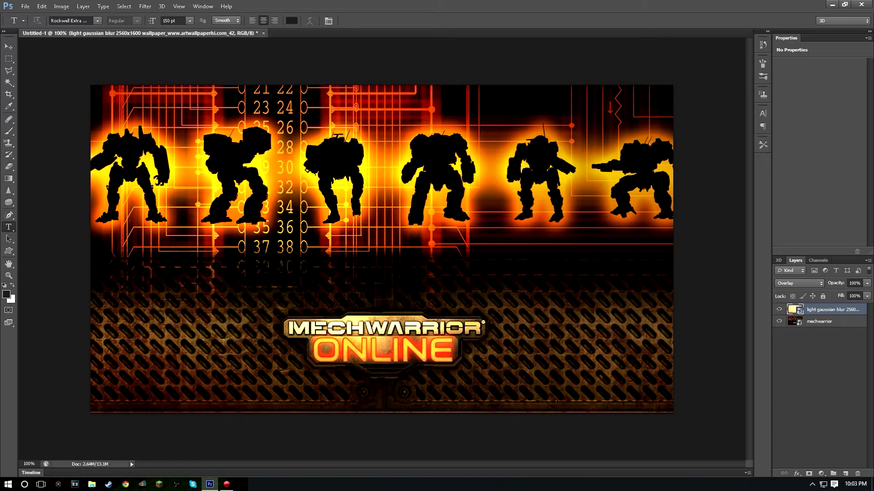
{"action": "left_click_drag", "start_coordinate": [111, 93], "coordinate": [668, 188]}
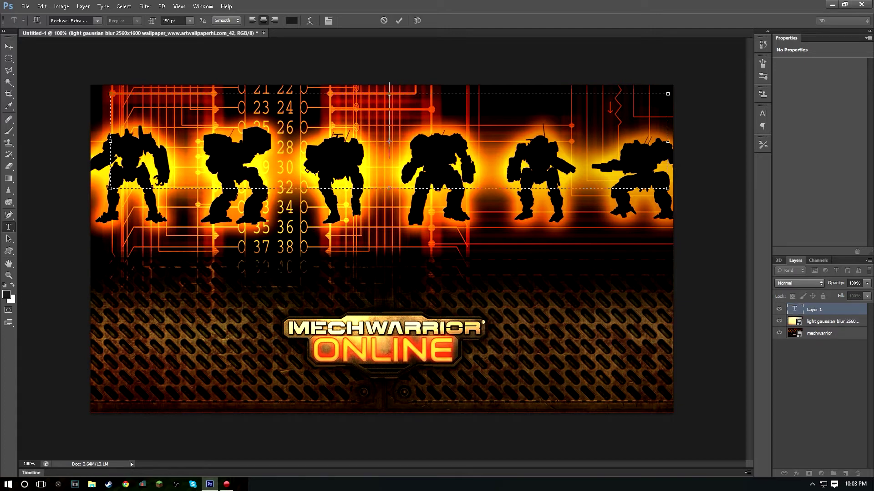
{"action": "left_click", "coordinate": [98, 21]}
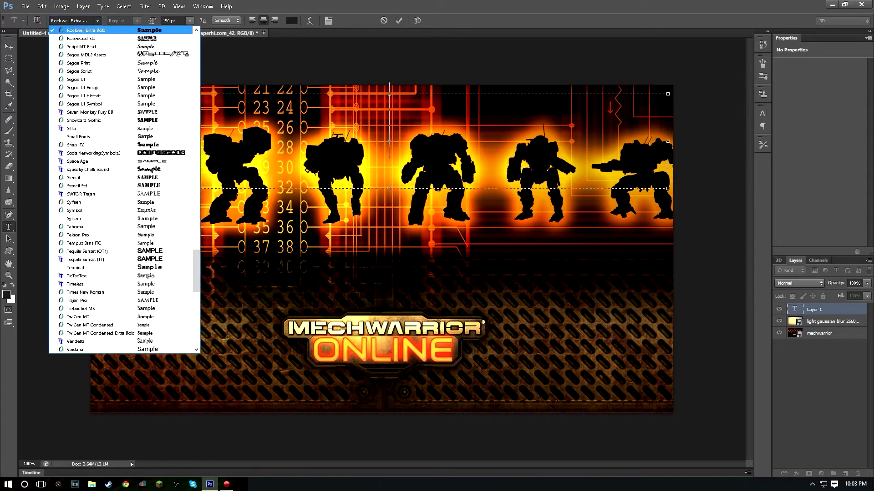
{"action": "scroll", "coordinate": [123, 190], "scroll_direction": "down", "scroll_amount": 1}
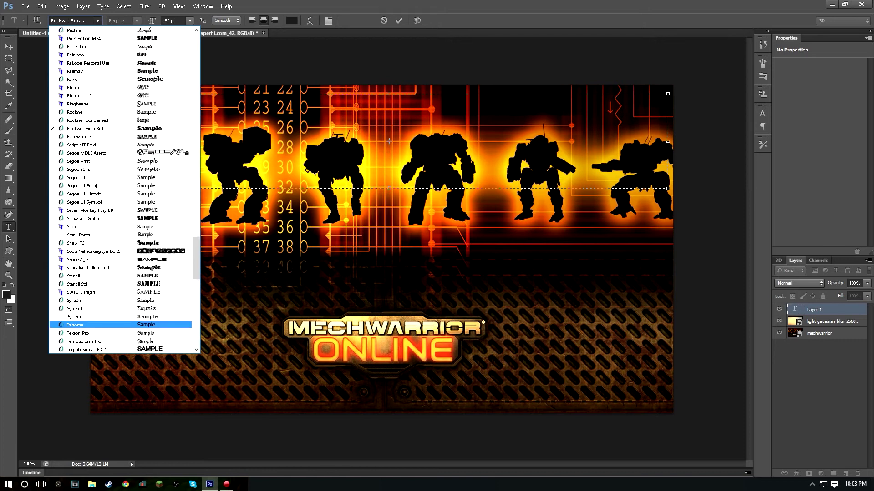
{"action": "scroll", "coordinate": [123, 200], "scroll_direction": "down", "scroll_amount": 9}
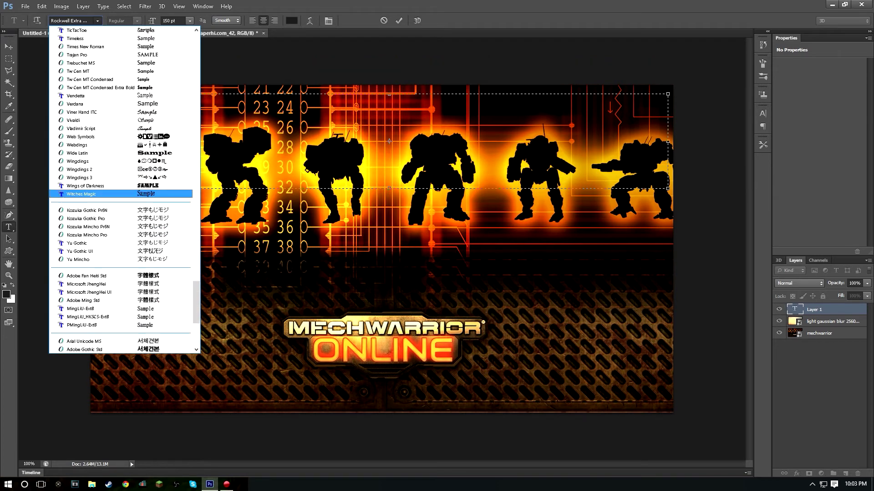
{"action": "scroll", "coordinate": [123, 153], "scroll_direction": "up", "scroll_amount": 16}
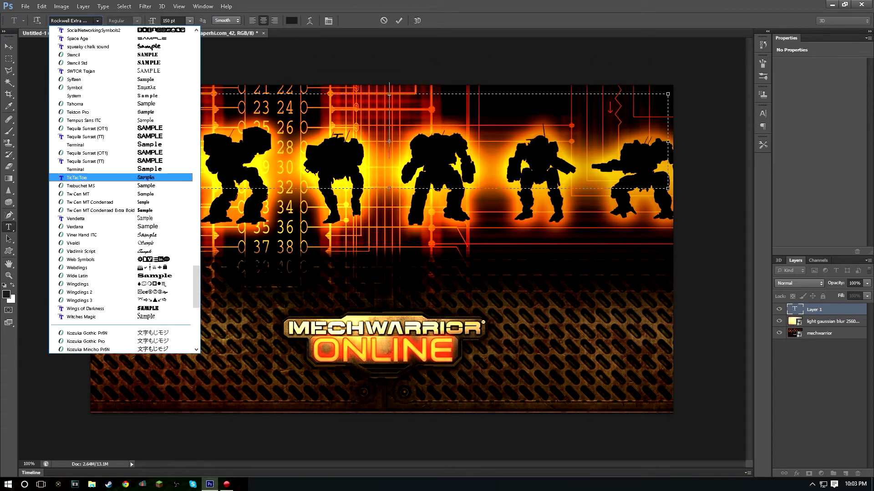
{"action": "scroll", "coordinate": [123, 178], "scroll_direction": "up", "scroll_amount": 20}
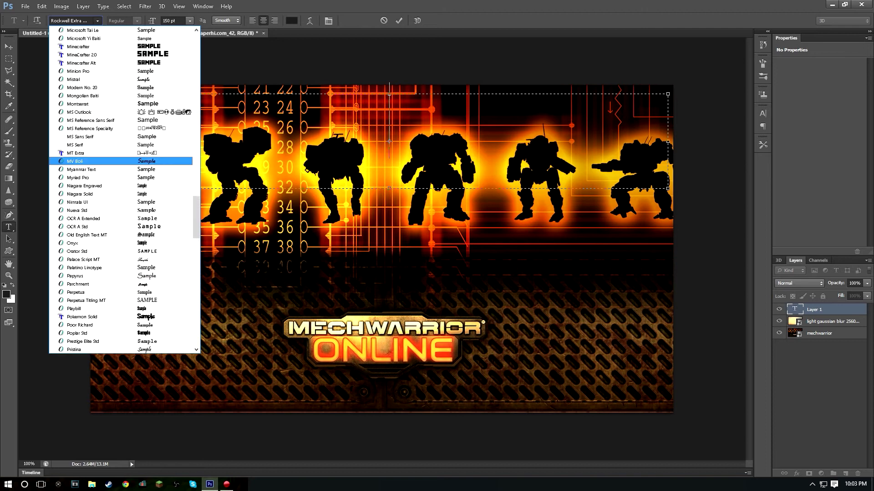
{"action": "scroll", "coordinate": [123, 178], "scroll_direction": "up", "scroll_amount": 5}
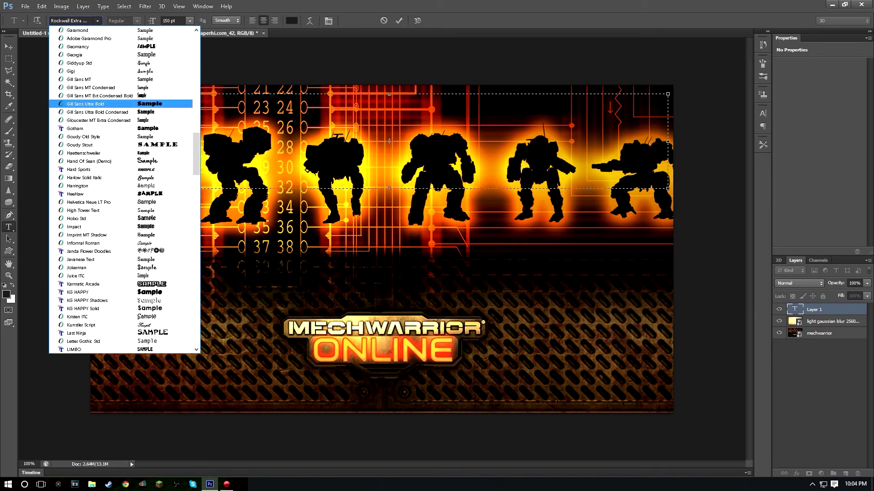
{"action": "left_click", "coordinate": [91, 103]}
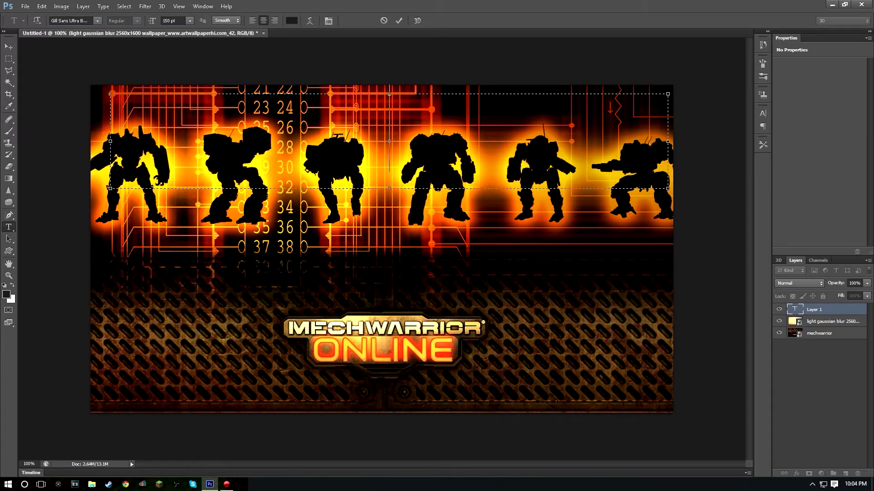
Step: Enter "TWO BROKE" in the text box and set its font size to 72 pt
{"action": "type", "text": "TWO BROKE"}
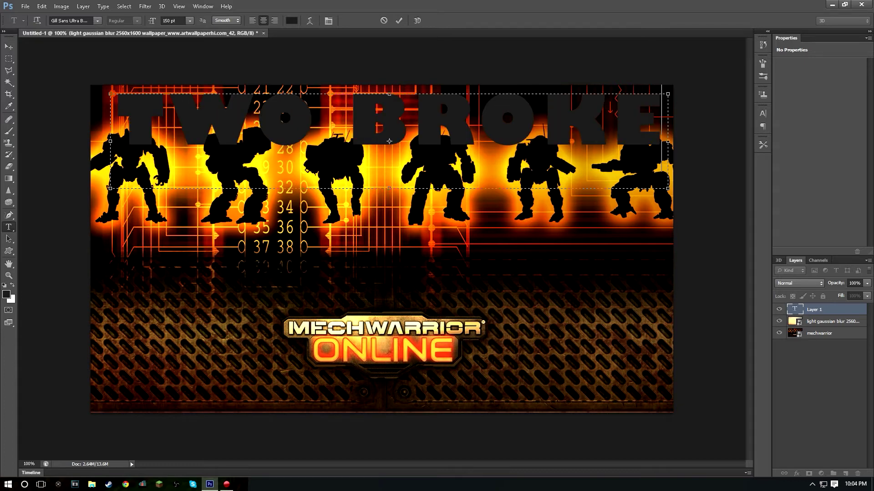
{"action": "key", "text": "shift+Left"}
{"action": "key", "text": "shift+Left"}
{"action": "key", "text": "shift+Left"}
{"action": "key", "text": "shift+Left"}
{"action": "key", "text": "shift+Left"}
{"action": "key", "text": "shift+Left"}
{"action": "key", "text": "shift+Left"}
{"action": "key", "text": "shift+Left"}
{"action": "key", "text": "shift+Left"}
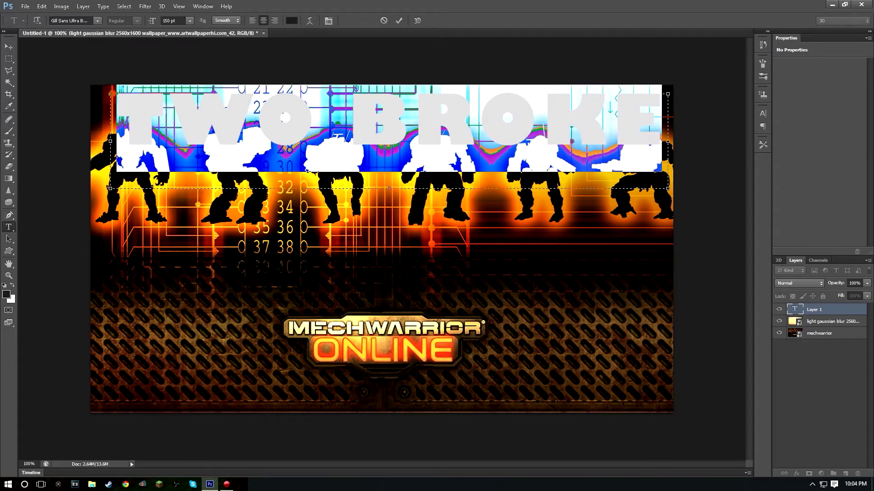
{"action": "left_click", "coordinate": [189, 21]}
{"action": "left_click", "coordinate": [182, 174]}
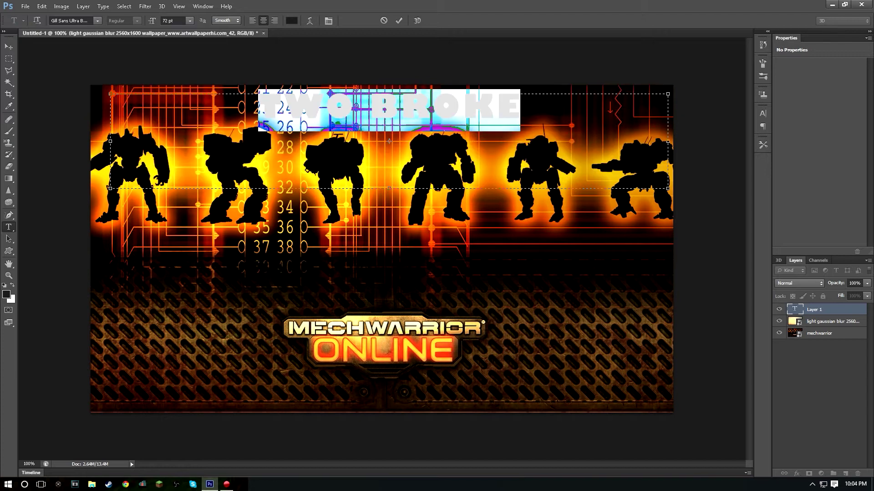
Step: Complete the title so it reads "TWO BROKE GAMERS"
{"action": "key", "text": "End"}
{"action": "type", "text": "GAMER"}
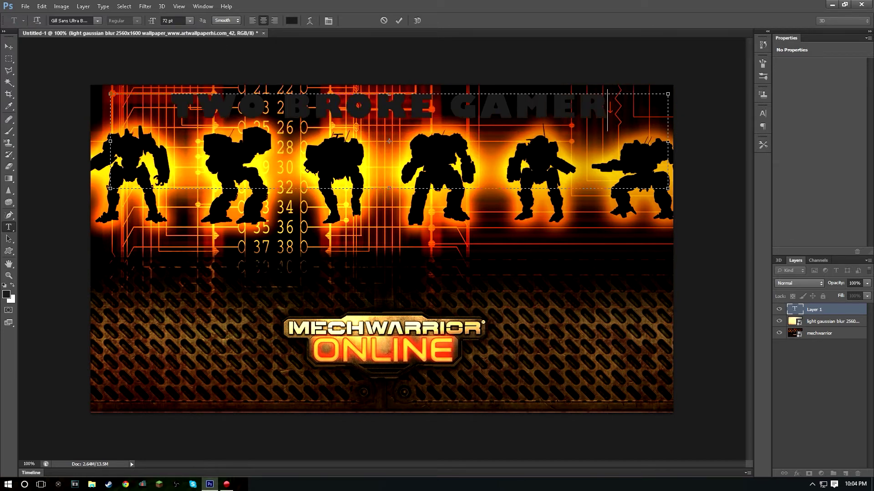
{"action": "type", "text": "S"}
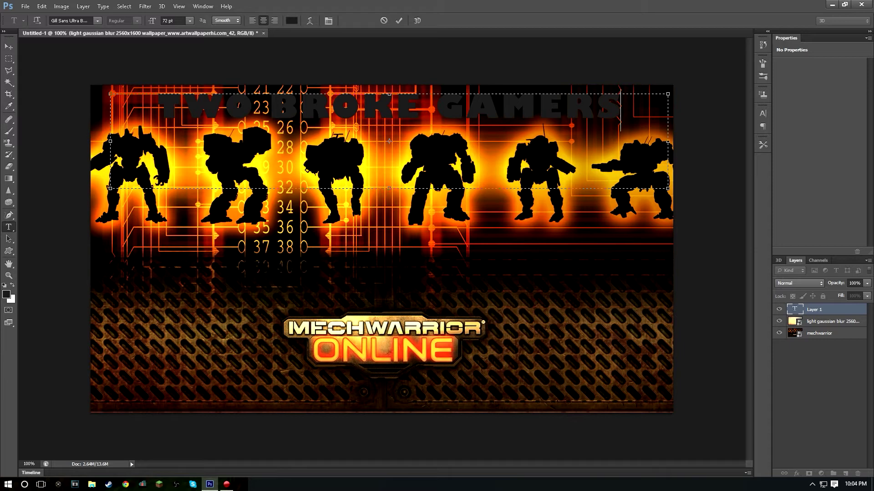
Step: Select the whole title text and open its text color for editing
{"action": "key", "text": "shift+Left"}
{"action": "key", "text": "shift+Left"}
{"action": "key", "text": "shift+Left"}
{"action": "key", "text": "shift+Left"}
{"action": "key", "text": "shift+Left"}
{"action": "key", "text": "shift+Left"}
{"action": "key", "text": "shift+Left"}
{"action": "key", "text": "shift+Left"}
{"action": "key", "text": "shift+Left"}
{"action": "key", "text": "shift+Left"}
{"action": "key", "text": "shift+Left"}
{"action": "key", "text": "shift+Left"}
{"action": "key", "text": "shift+Left"}
{"action": "key", "text": "shift+Left"}
{"action": "key", "text": "shift+Left"}
{"action": "key", "text": "shift+Left"}
{"action": "left_click", "coordinate": [291, 21]}
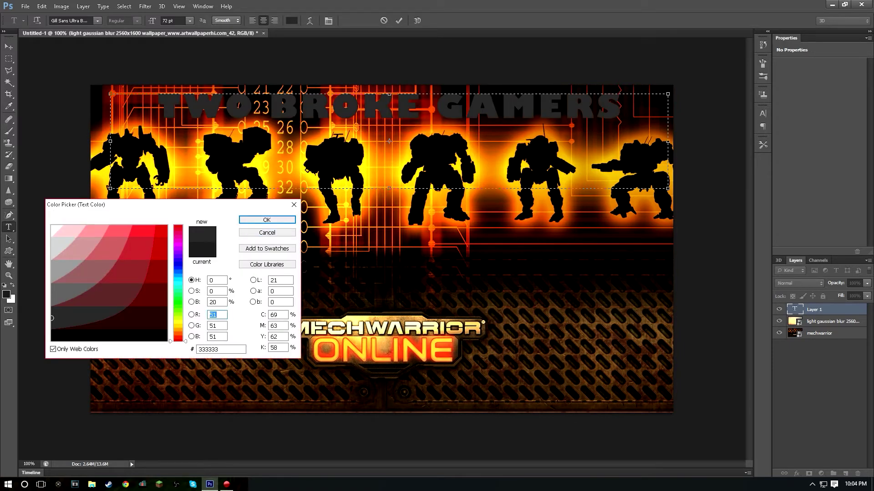
Step: Try green, blue, red, purple, yellow and orange as the text color of the whole title
{"action": "left_click", "coordinate": [178, 309]}
{"action": "left_click", "coordinate": [162, 233]}
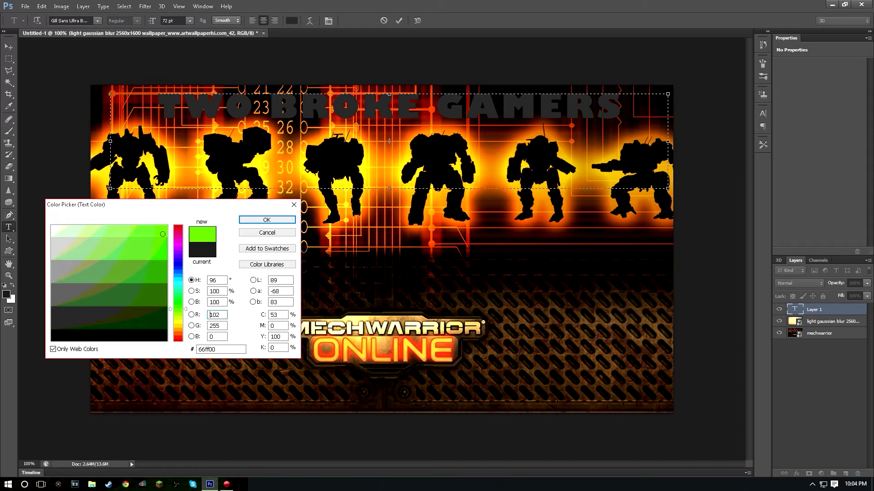
{"action": "left_click", "coordinate": [178, 261]}
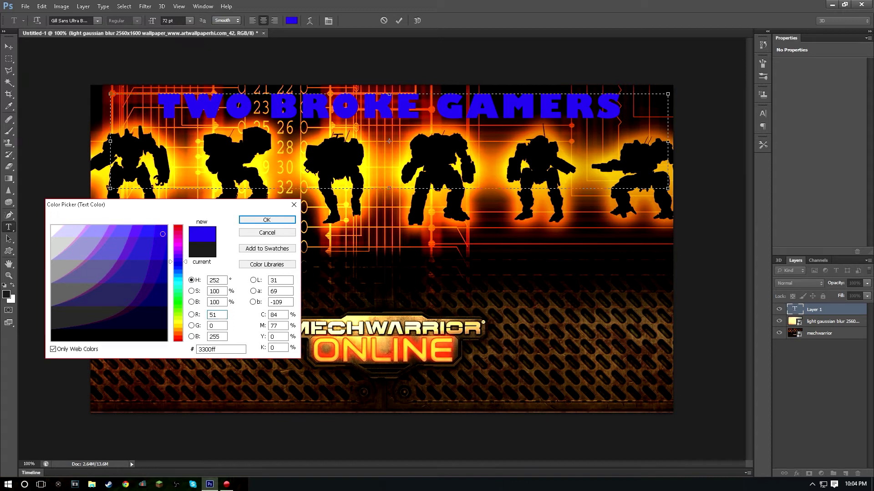
{"action": "left_click", "coordinate": [178, 227]}
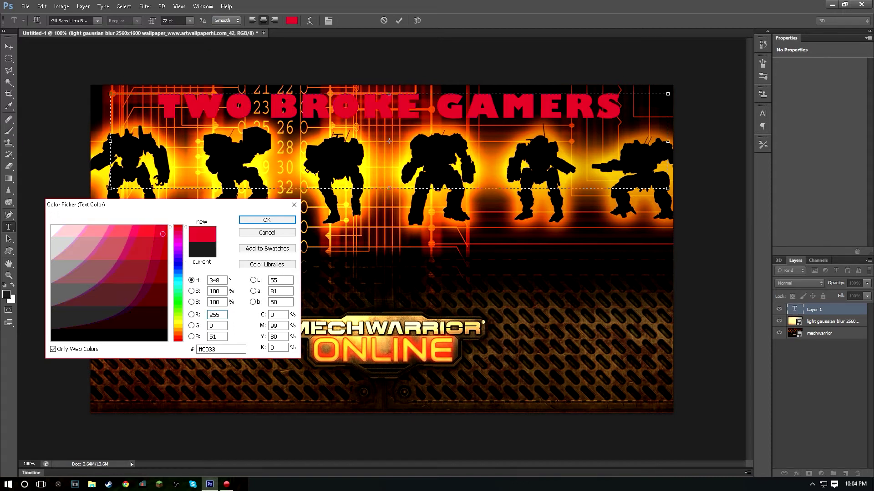
{"action": "left_click", "coordinate": [178, 246]}
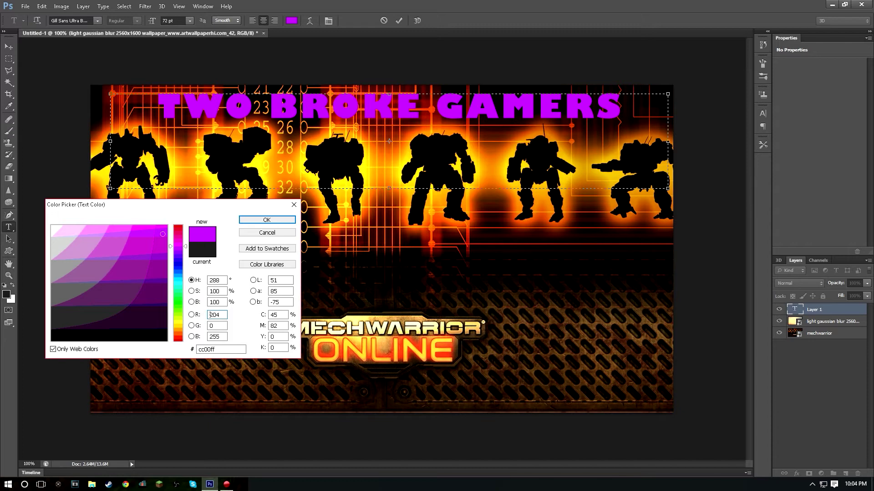
{"action": "left_click", "coordinate": [178, 322]}
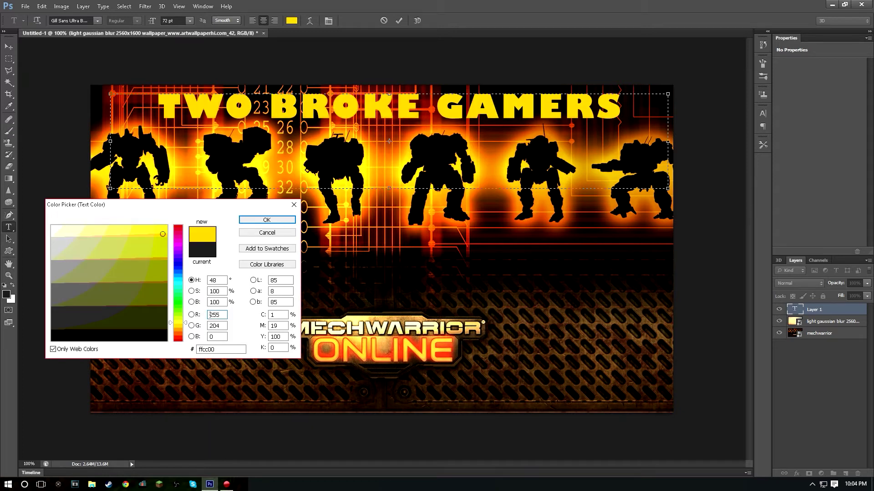
{"action": "left_click", "coordinate": [177, 331]}
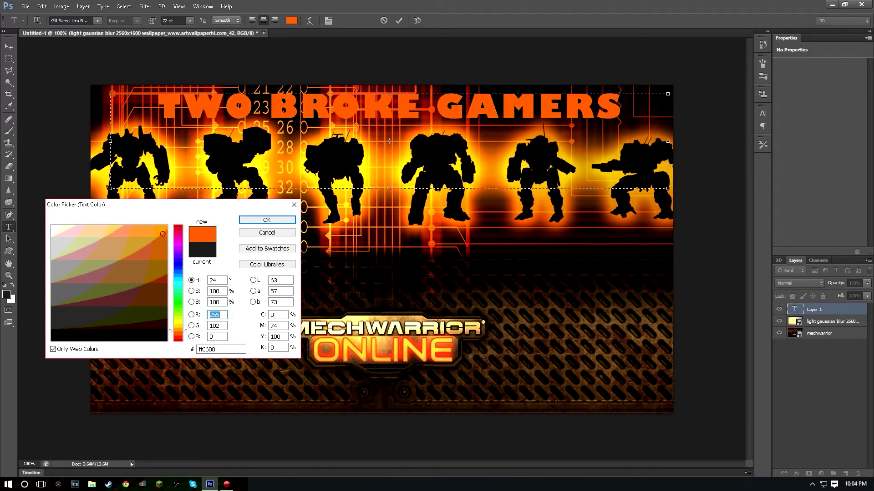
{"action": "left_click", "coordinate": [178, 339]}
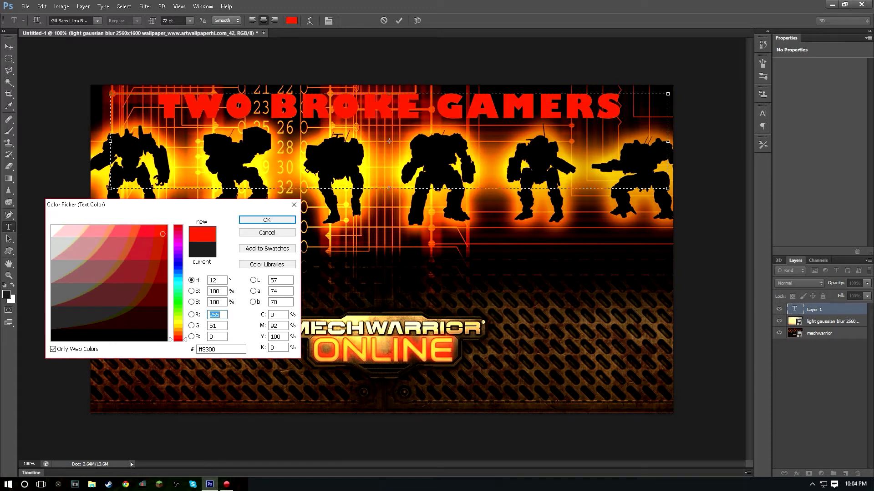
Step: Set the title's text color to cyan, #00ffff
{"action": "left_click_drag", "start_coordinate": [178, 337], "coordinate": [178, 279]}
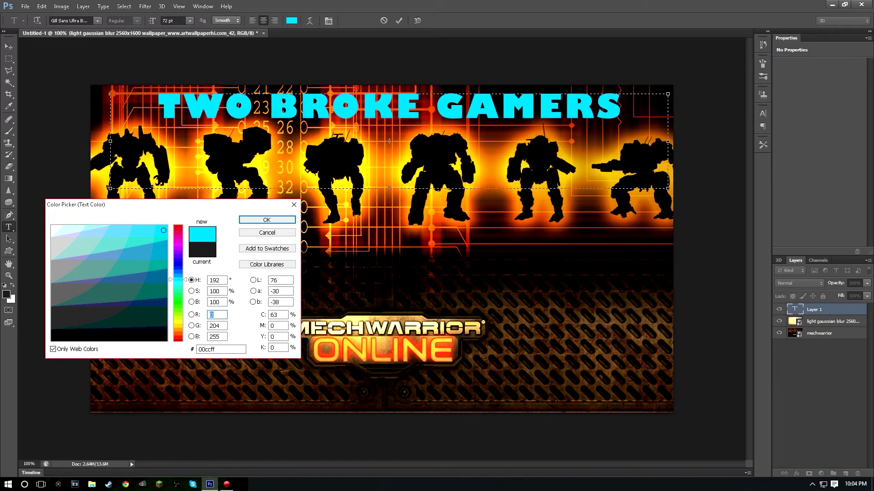
{"action": "left_click_drag", "start_coordinate": [178, 280], "coordinate": [178, 283]}
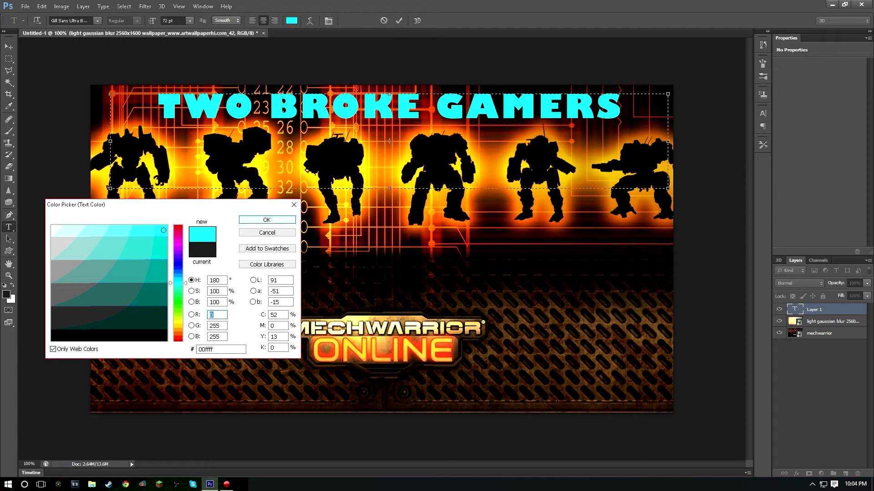
{"action": "left_click", "coordinate": [266, 219]}
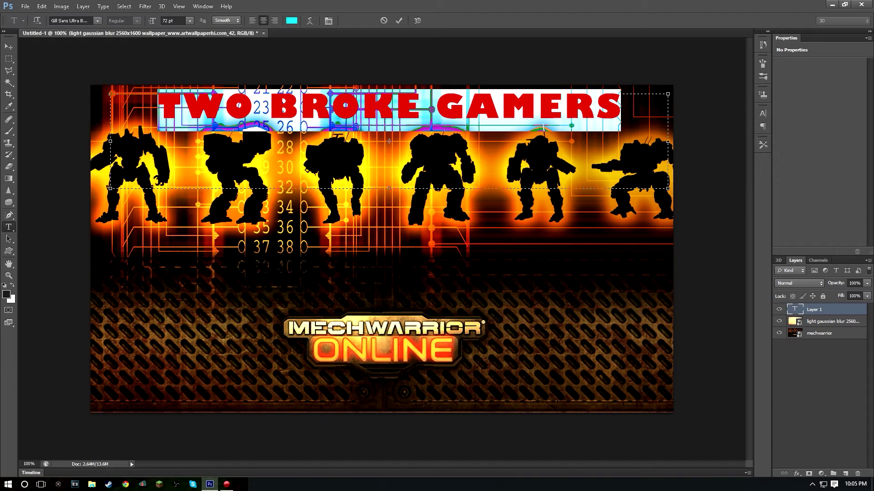
Step: Try font sizes of 100, 80, 85 and 90 pt on the title text
{"action": "double_click", "coordinate": [166, 20]}
{"action": "type", "text": "100"}
{"action": "key", "text": "Return"}
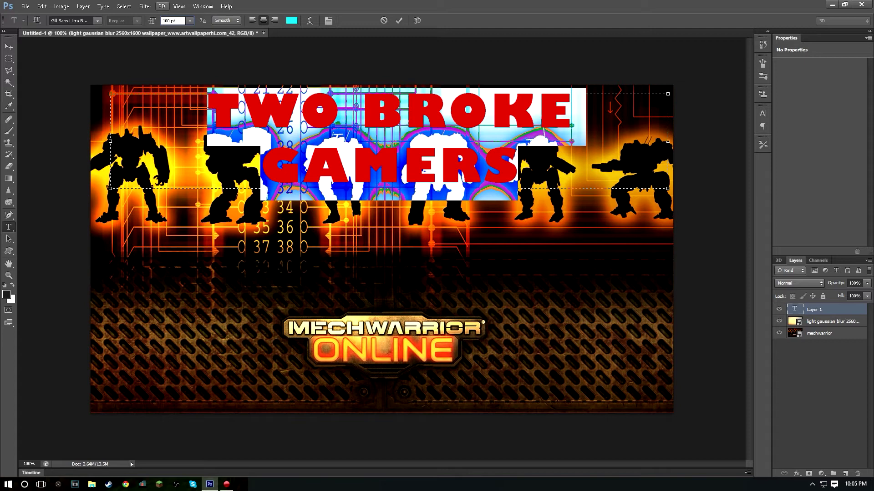
{"action": "key", "text": "BackSpace"}
{"action": "key", "text": "BackSpace"}
{"action": "key", "text": "BackSpace"}
{"action": "type", "text": "80"}
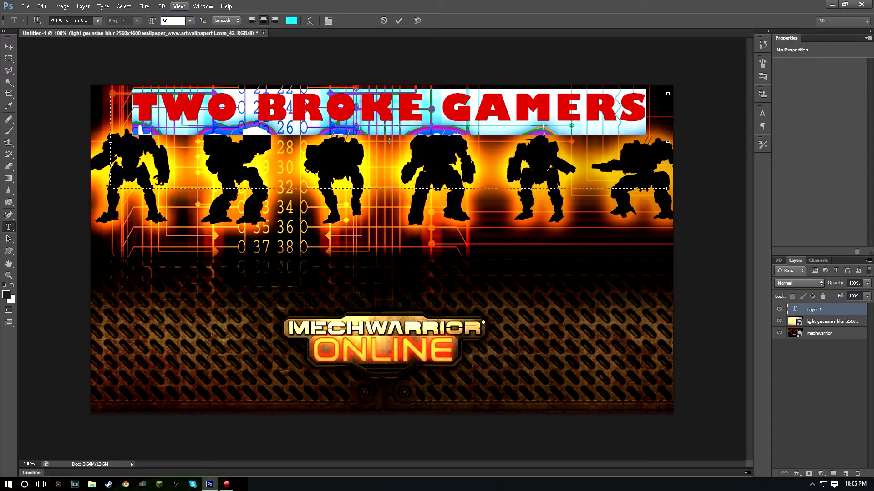
{"action": "key", "text": "BackSpace"}
{"action": "key", "text": "BackSpace"}
{"action": "type", "text": "85"}
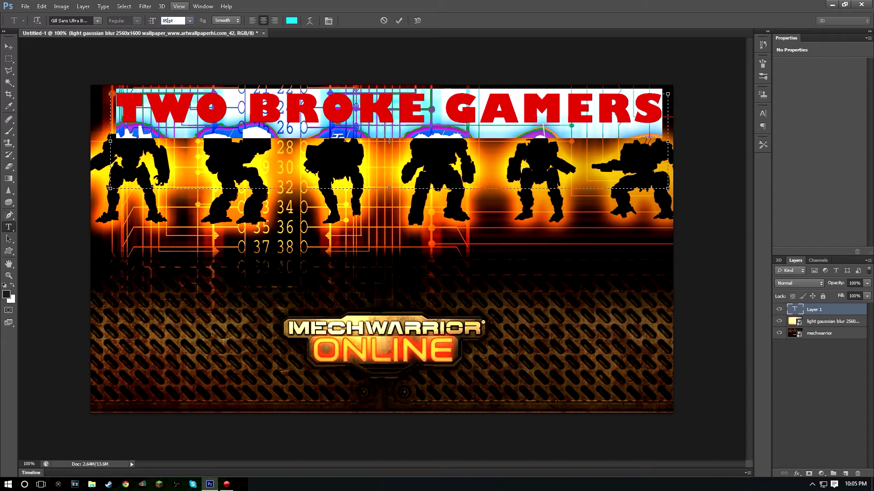
{"action": "key", "text": "BackSpace"}
{"action": "key", "text": "BackSpace"}
{"action": "type", "text": "90"}
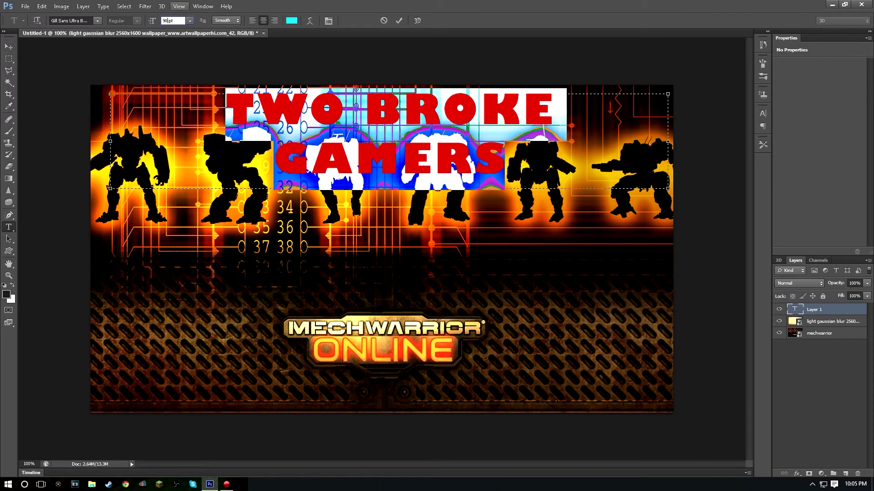
Step: Set the title's font size to 87 pt and commit the text edit
{"action": "key", "text": "BackSpace"}
{"action": "key", "text": "BackSpace"}
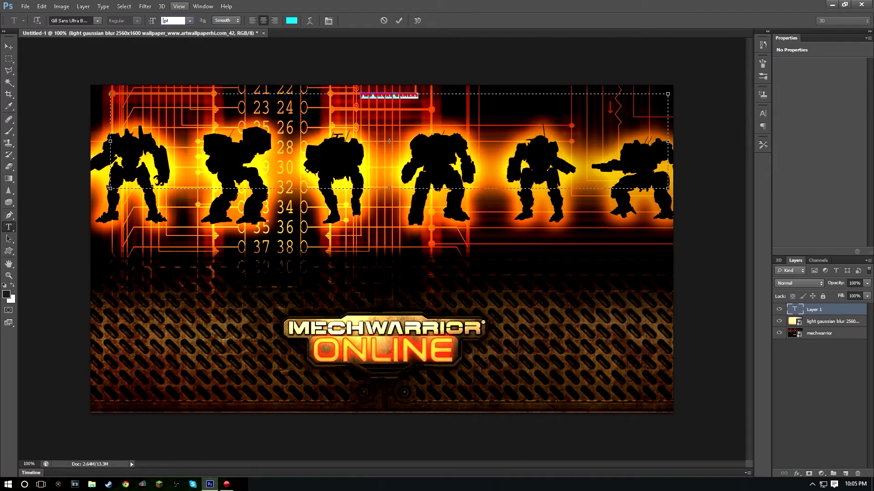
{"action": "type", "text": "87"}
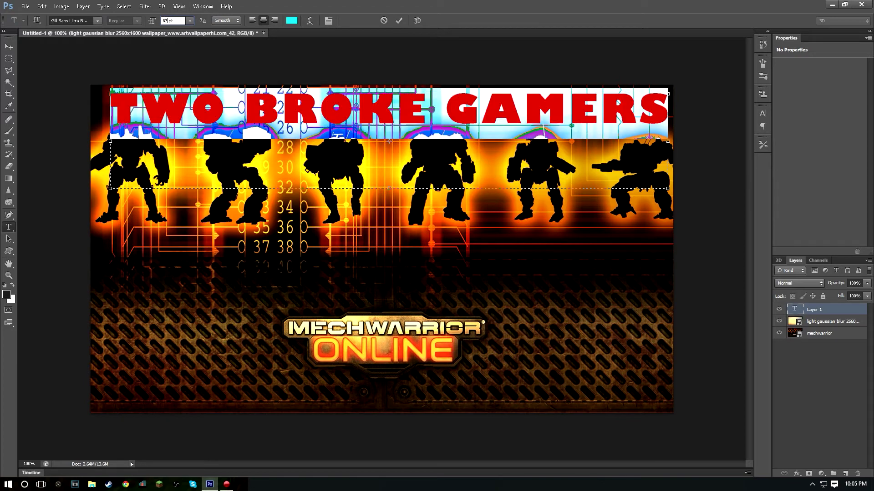
{"action": "left_click", "coordinate": [399, 21]}
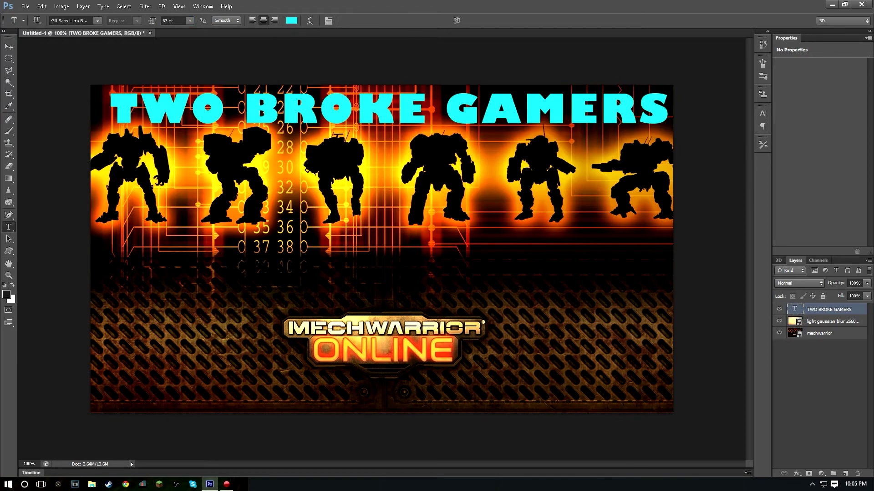
Step: Stretch the title to span the full canvas width, at about 104% width and 134% height
{"action": "key", "text": "v"}
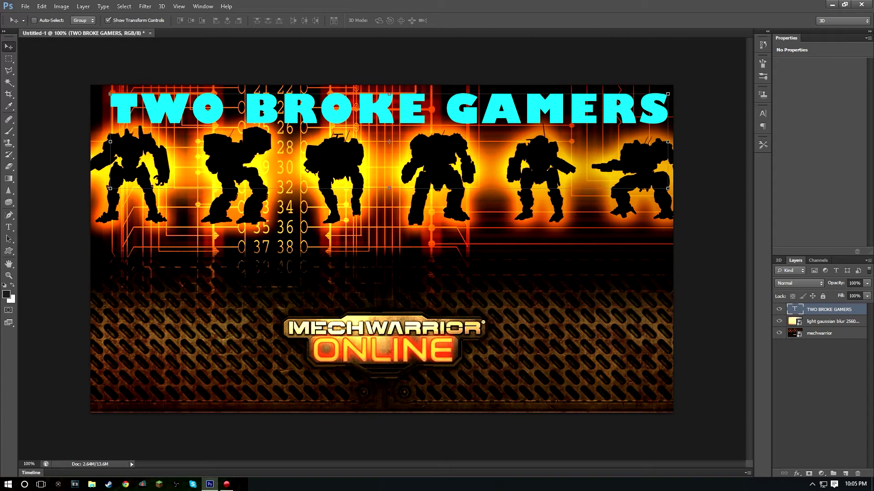
{"action": "left_click_drag", "start_coordinate": [110, 188], "coordinate": [91, 197]}
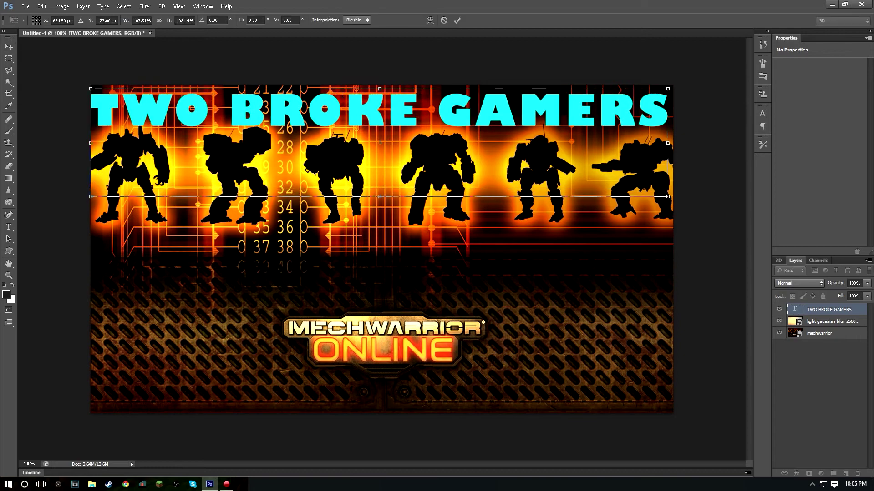
{"action": "left_click_drag", "start_coordinate": [668, 197], "coordinate": [672, 222]}
Step: Move the title between the mechs and the MechWarrior logo, and shrink it to about 102% width and 131% height
{"action": "left_click_drag", "start_coordinate": [401, 103], "coordinate": [404, 246]}
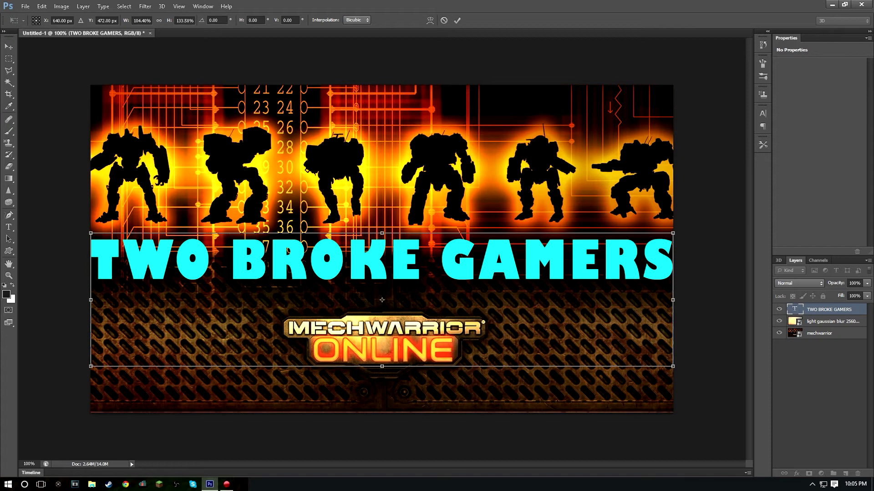
{"action": "left_click_drag", "start_coordinate": [91, 300], "coordinate": [95, 300]}
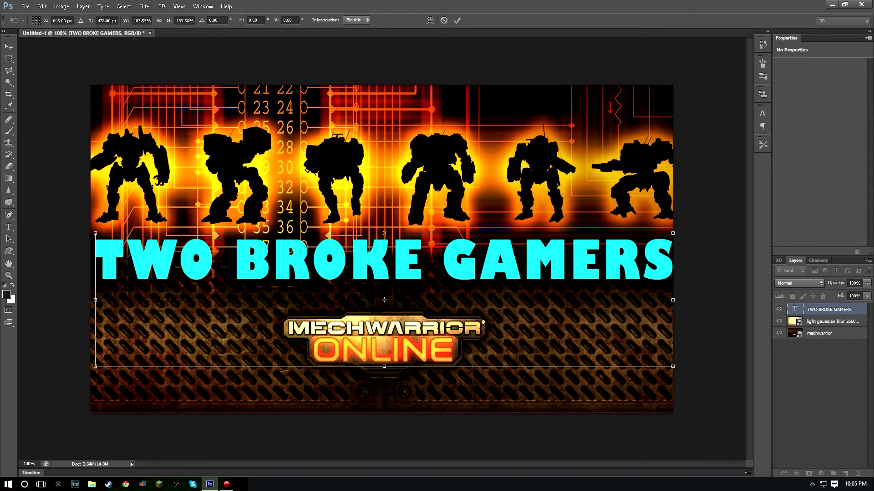
{"action": "left_click_drag", "start_coordinate": [672, 233], "coordinate": [665, 235]}
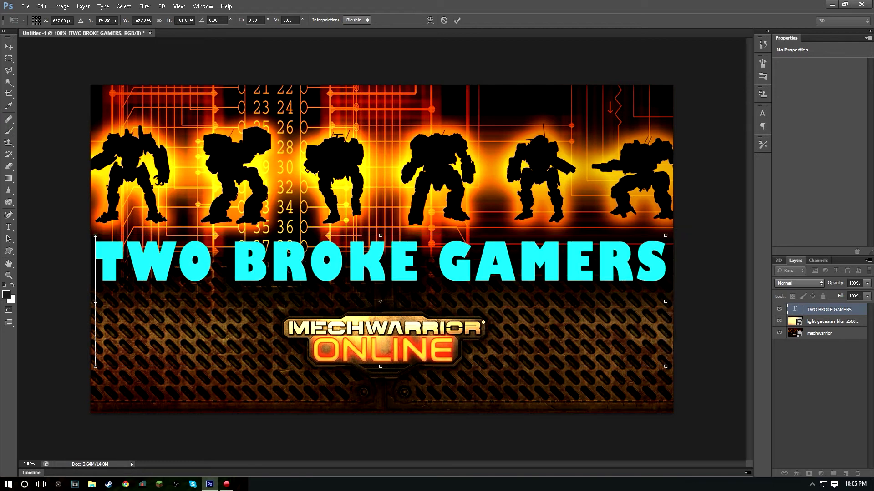
{"action": "left_click", "coordinate": [457, 20]}
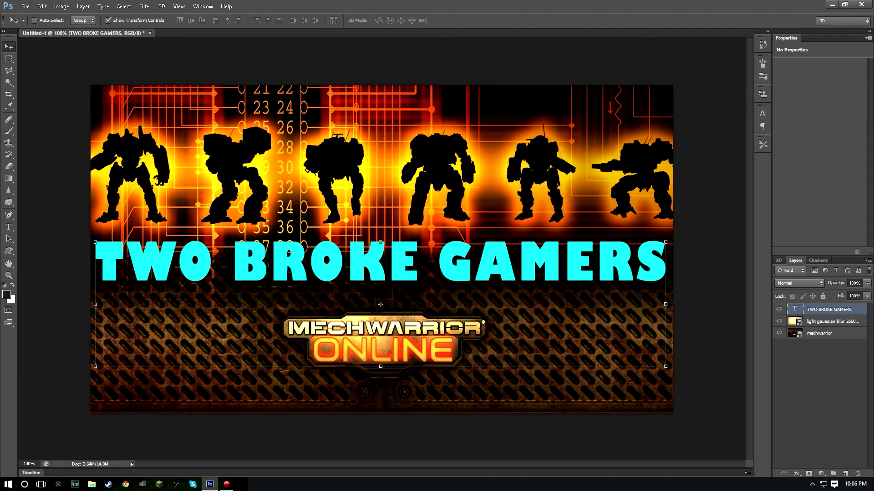
Step: Add a Stroke effect to the TWO BROKE GAMERS layer and open its stroke color for editing
{"action": "right_click", "coordinate": [825, 309]}
{"action": "left_click", "coordinate": [732, 126]}
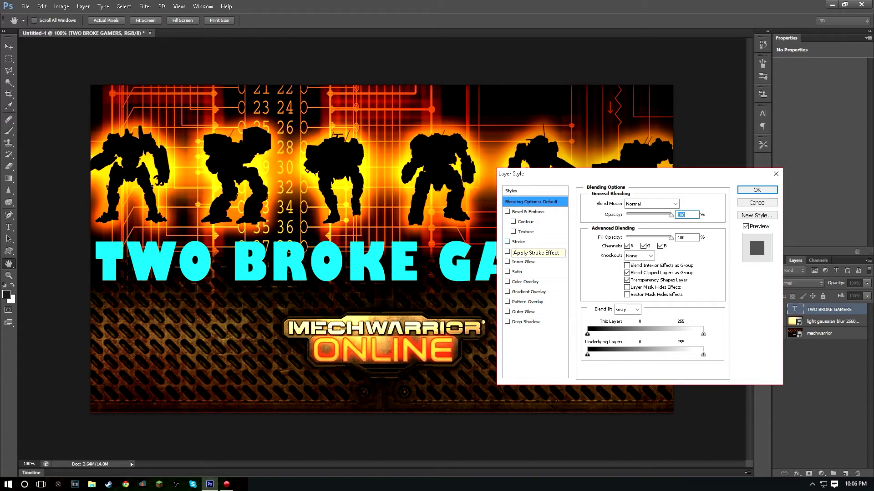
{"action": "left_click", "coordinate": [507, 241]}
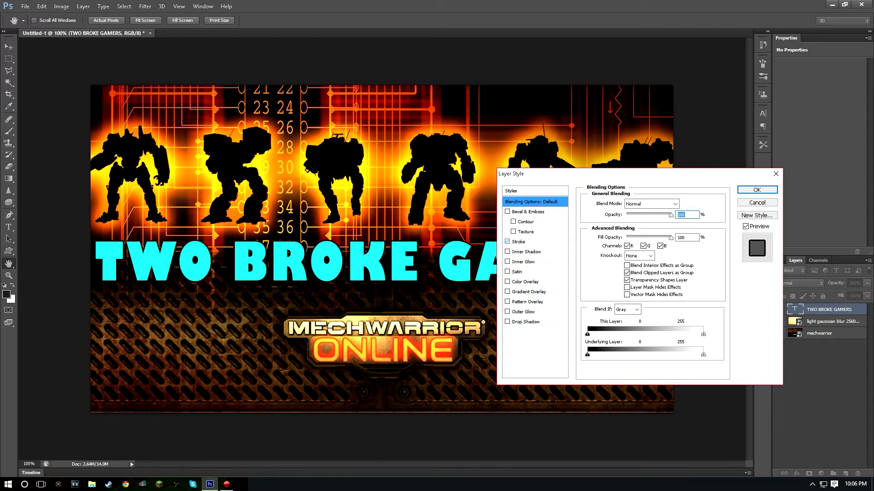
{"action": "left_click", "coordinate": [519, 242]}
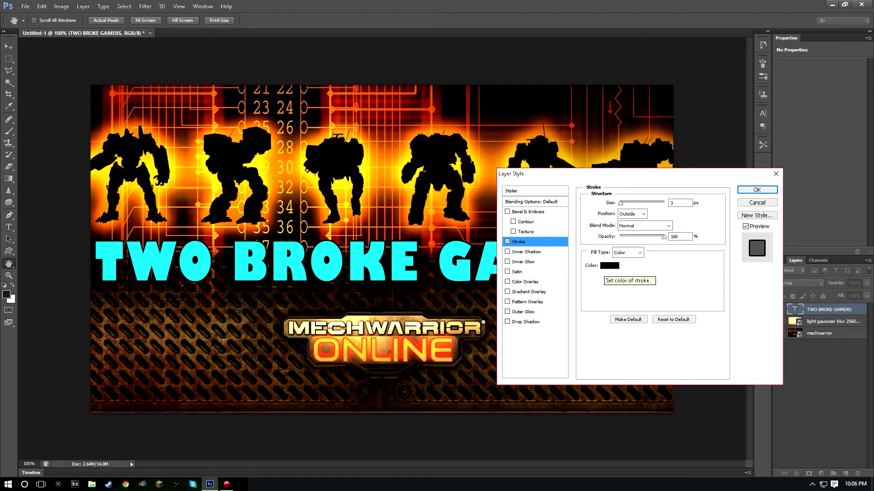
{"action": "left_click", "coordinate": [609, 266]}
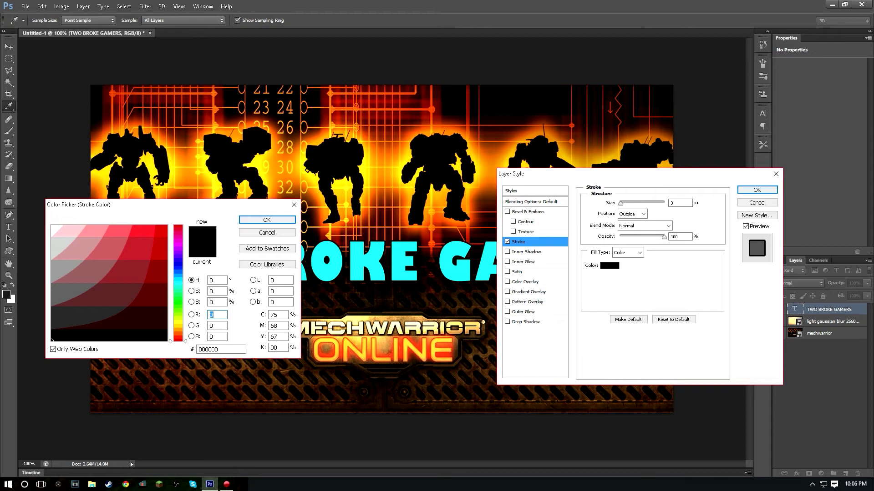
Step: Try white and black as the title's stroke color and go through blue, red and green hues
{"action": "left_click", "coordinate": [53, 228]}
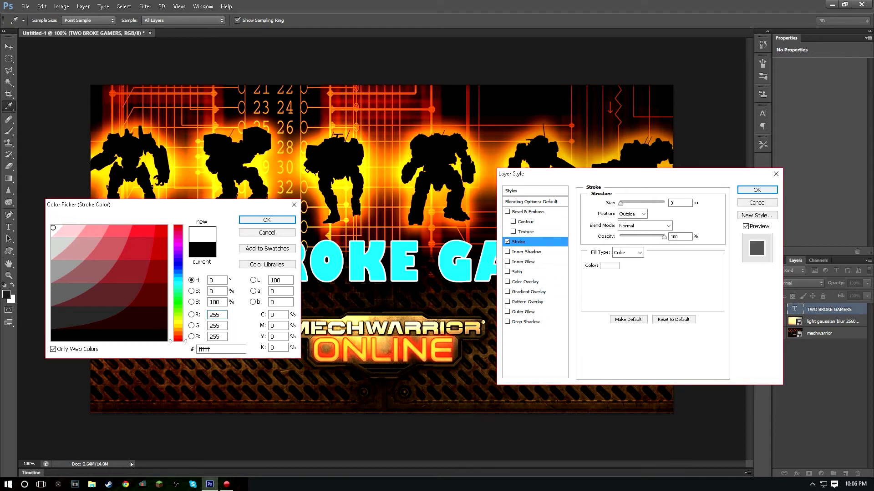
{"action": "left_click", "coordinate": [162, 337]}
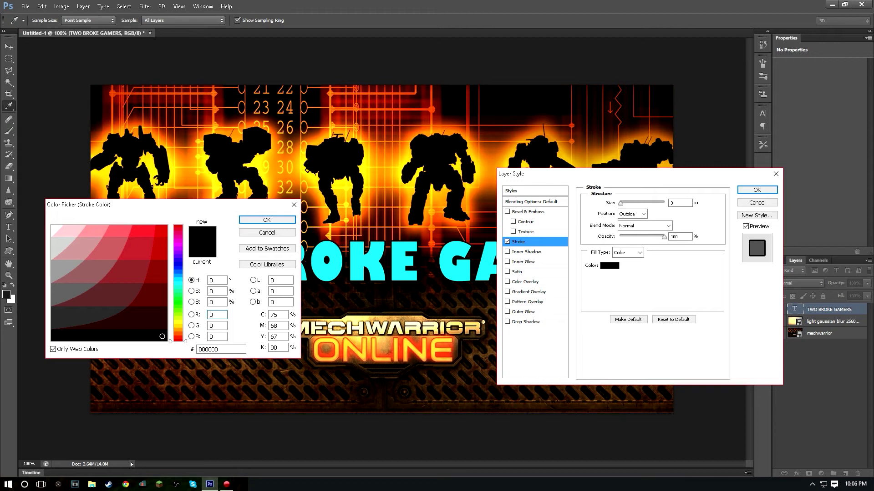
{"action": "left_click", "coordinate": [178, 267]}
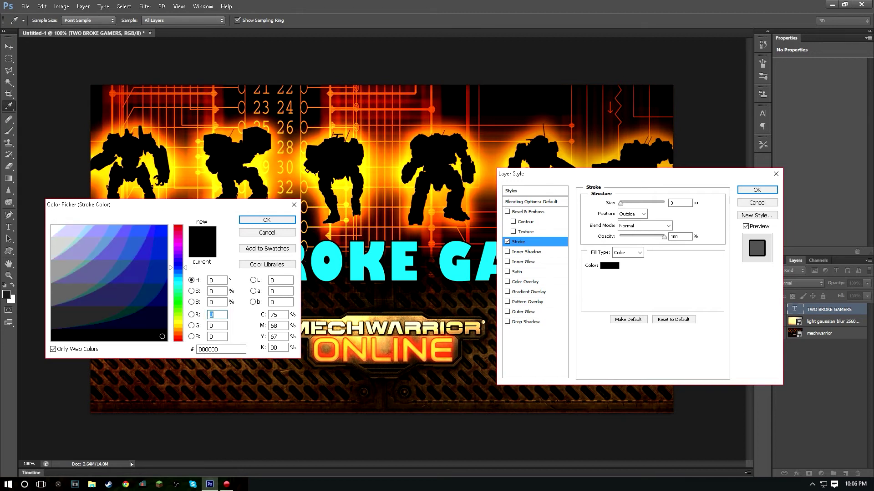
{"action": "left_click", "coordinate": [178, 227]}
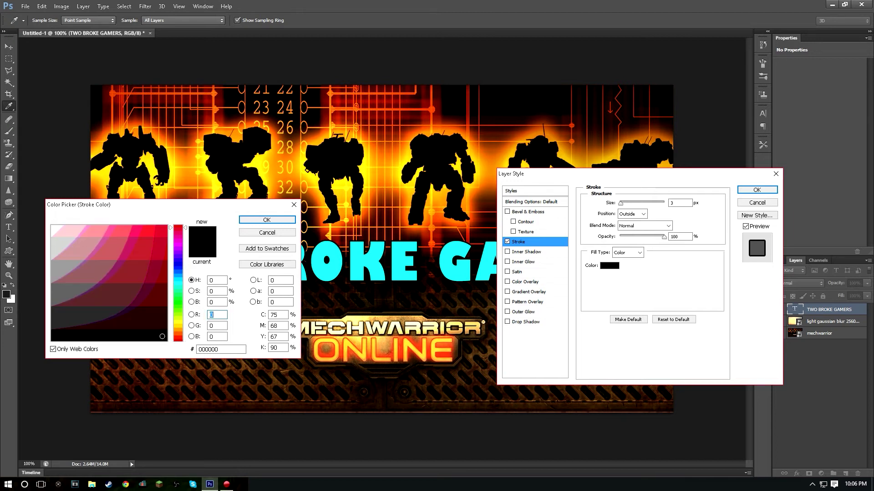
{"action": "left_click", "coordinate": [177, 302]}
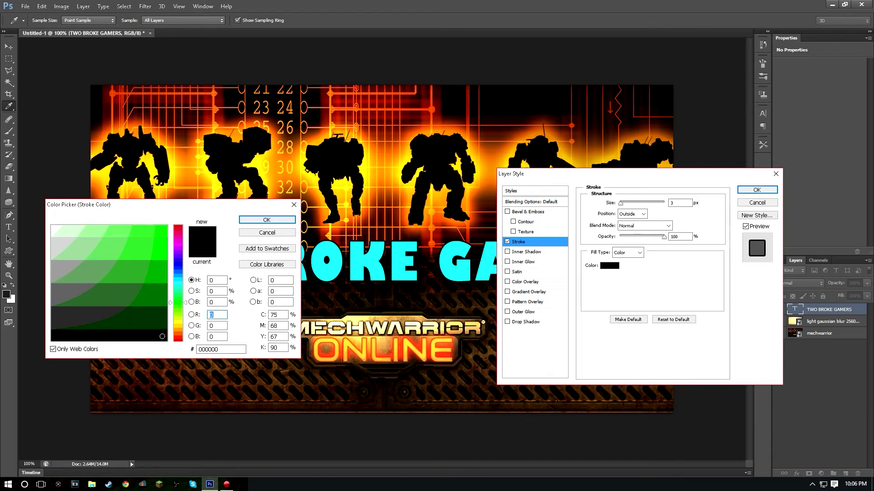
Step: Try green and yellow-green stroke colors for the title, and set the stroke color to yellow ffff33
{"action": "left_click", "coordinate": [164, 231]}
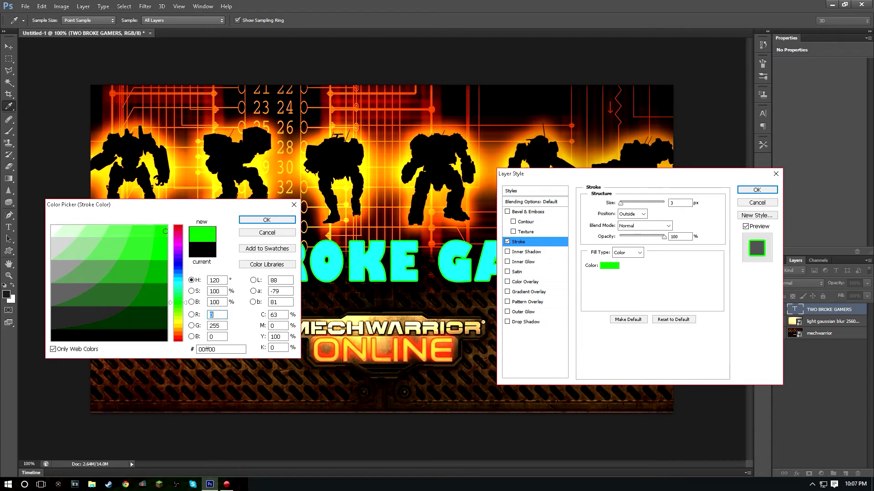
{"action": "type", "text": "204"}
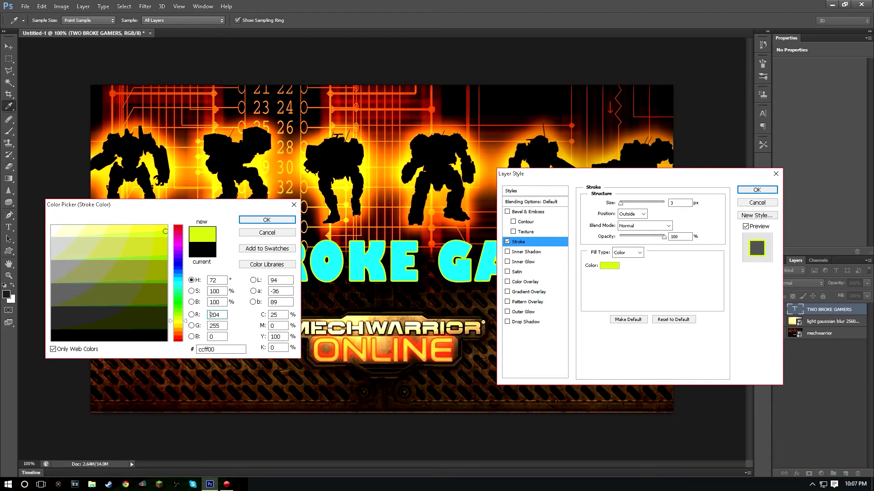
{"action": "mouse_move", "coordinate": [164, 230]}
{"action": "left_mouse_down"}
{"action": "mouse_move", "coordinate": [132, 230]}
{"action": "mouse_move", "coordinate": [141, 229]}
{"action": "left_mouse_up"}
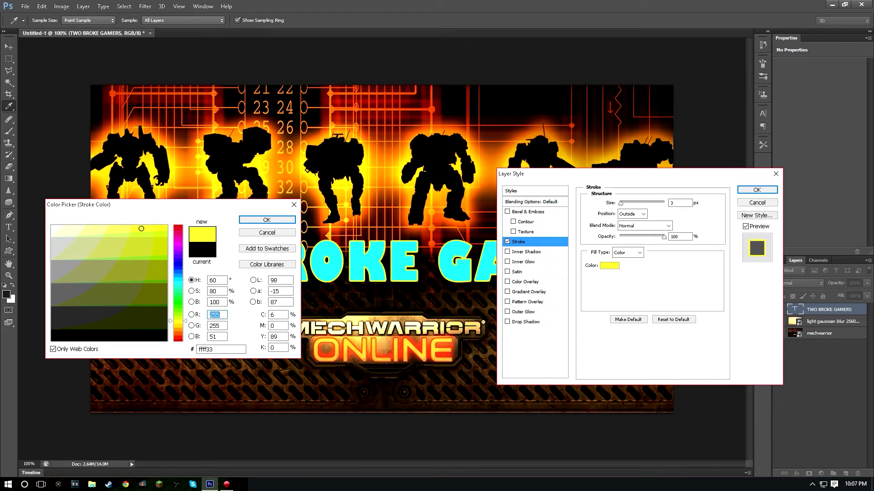
{"action": "left_click", "coordinate": [266, 220]}
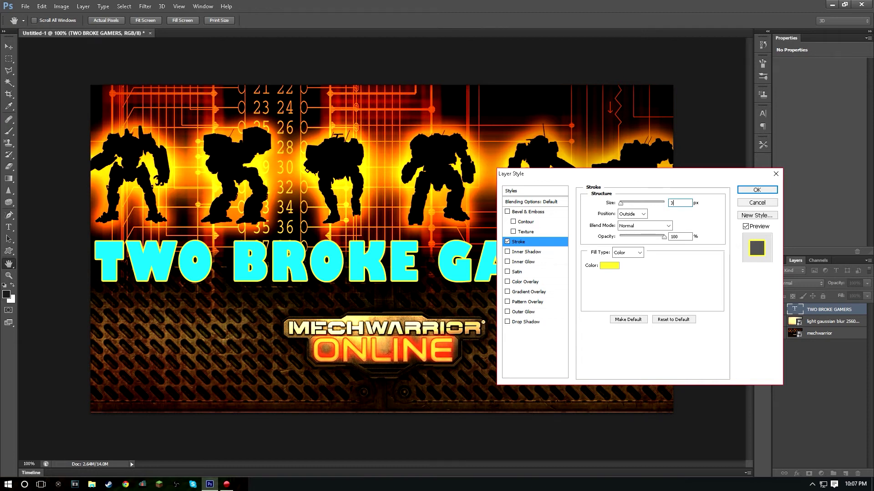
Step: Set the title's stroke size to 12 px
{"action": "key", "text": "Up"}
{"action": "key", "text": "Up"}
{"action": "key", "text": "Up"}
{"action": "key", "text": "Up"}
{"action": "key", "text": "Up"}
{"action": "key", "text": "Up"}
{"action": "key", "text": "Up"}
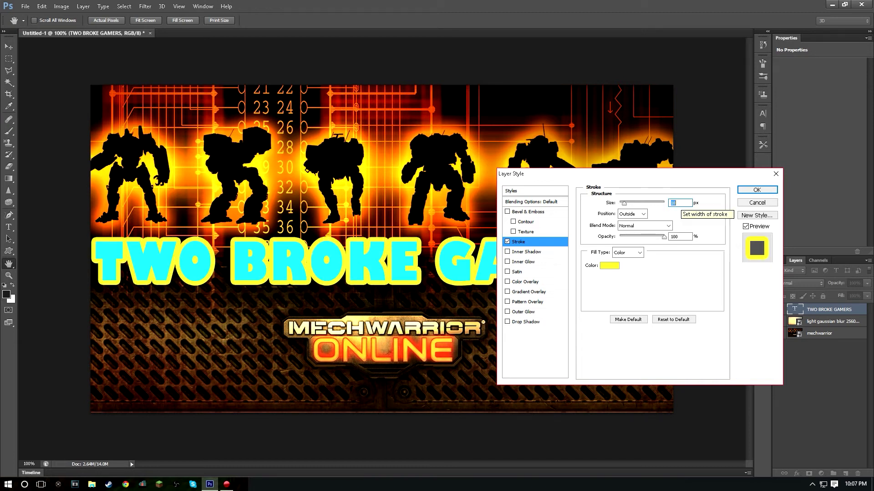
{"action": "key", "text": "Up"}
{"action": "key", "text": "Up"}
{"action": "key", "text": "Up"}
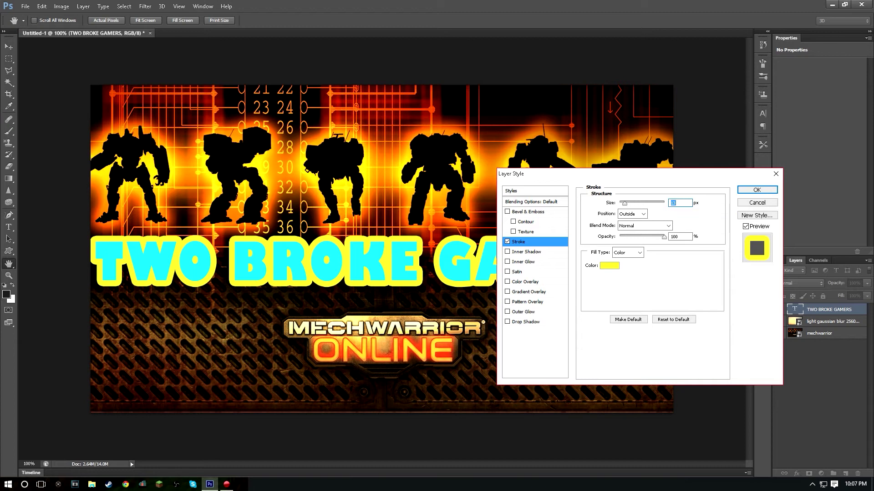
{"action": "key", "text": "Down"}
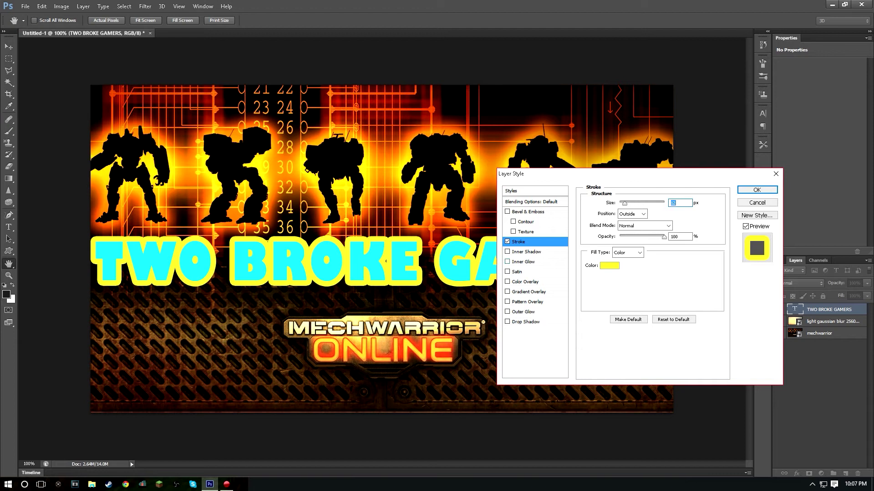
Step: Try a gradient fill for the title's stroke, switch its fill type to Pattern and open the pattern choices
{"action": "left_click", "coordinate": [628, 252]}
{"action": "left_click", "coordinate": [627, 269]}
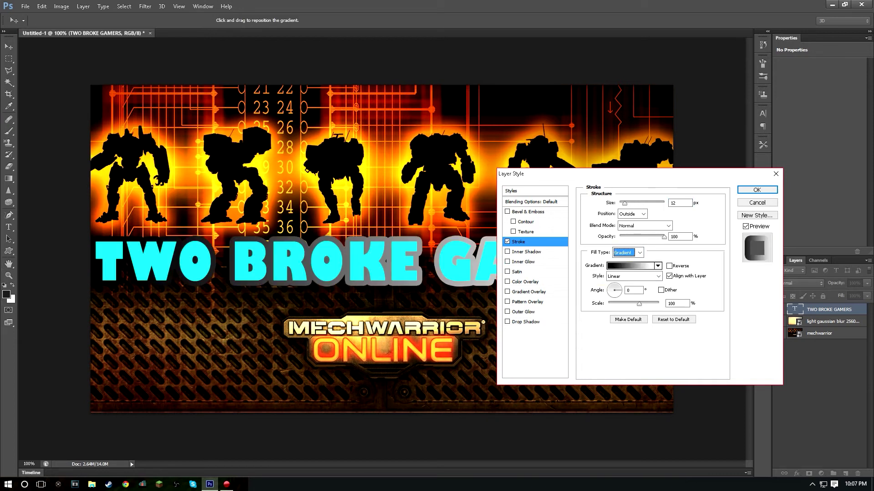
{"action": "left_click", "coordinate": [628, 253]}
{"action": "left_click", "coordinate": [627, 277]}
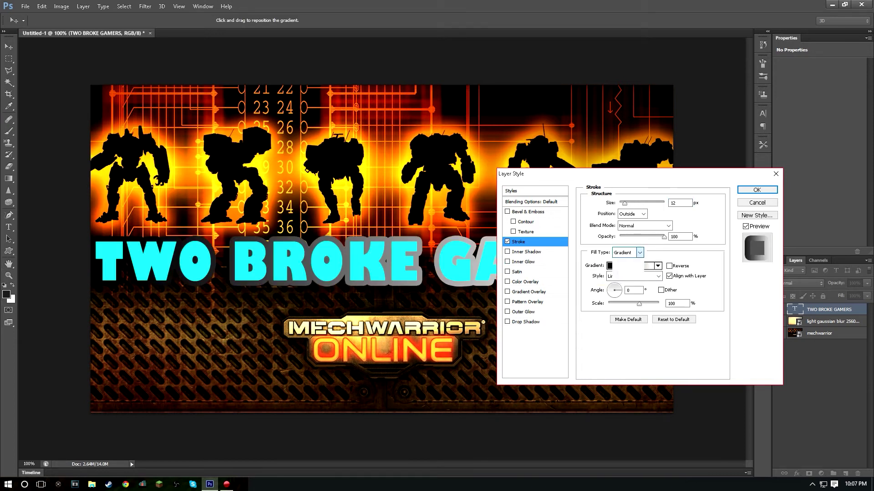
{"action": "left_click", "coordinate": [633, 276]}
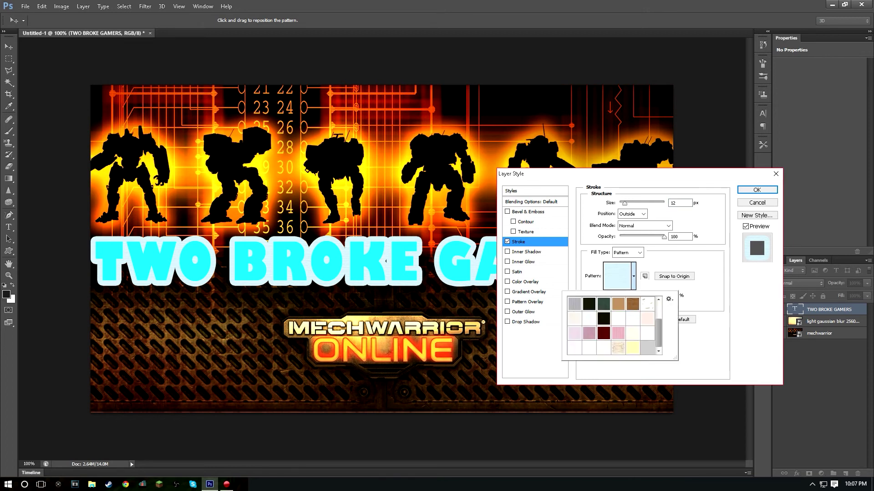
Step: Try the speckled white, pale yellow, off-white and gray paper patterns on the title's stroke
{"action": "left_click", "coordinate": [647, 304]}
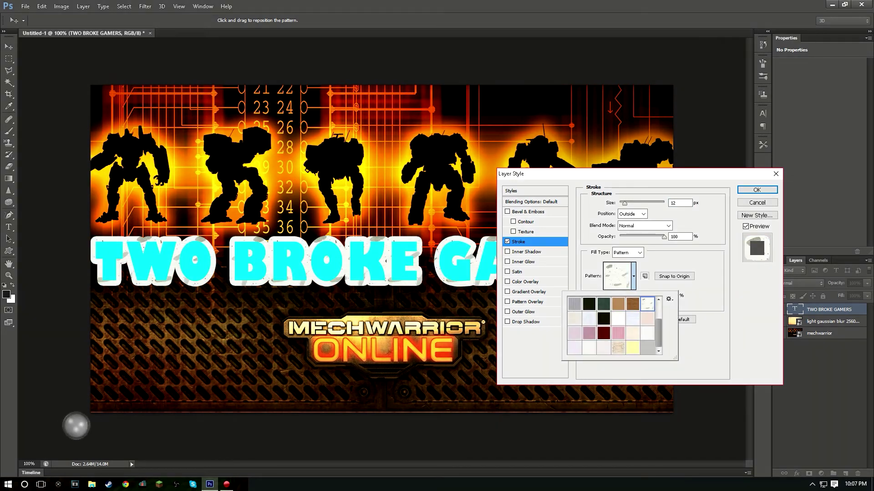
{"action": "left_click", "coordinate": [633, 348]}
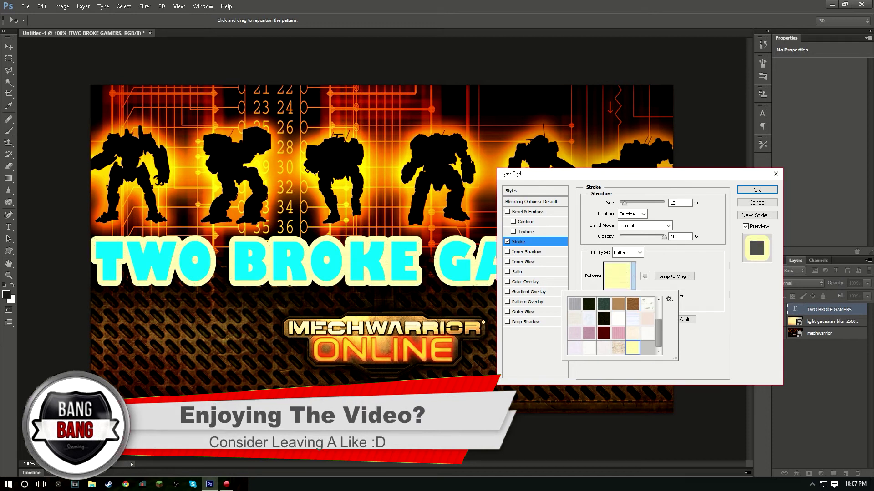
{"action": "left_click", "coordinate": [574, 318]}
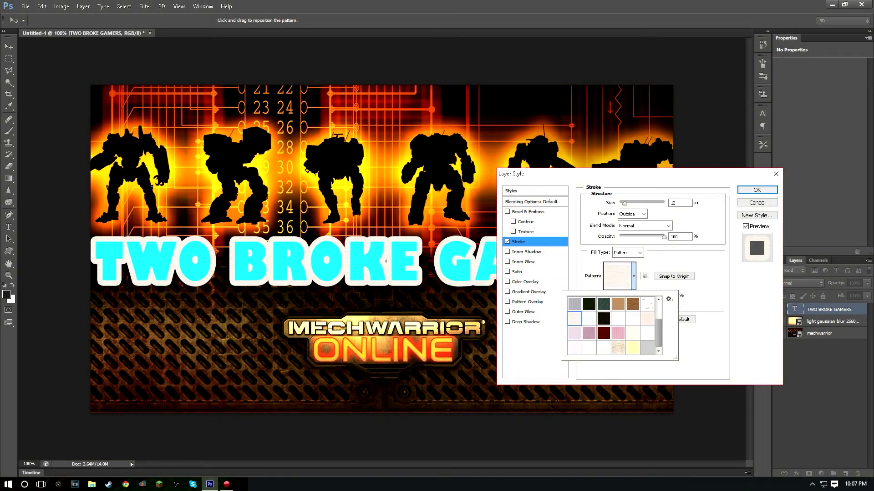
{"action": "left_click", "coordinate": [574, 304]}
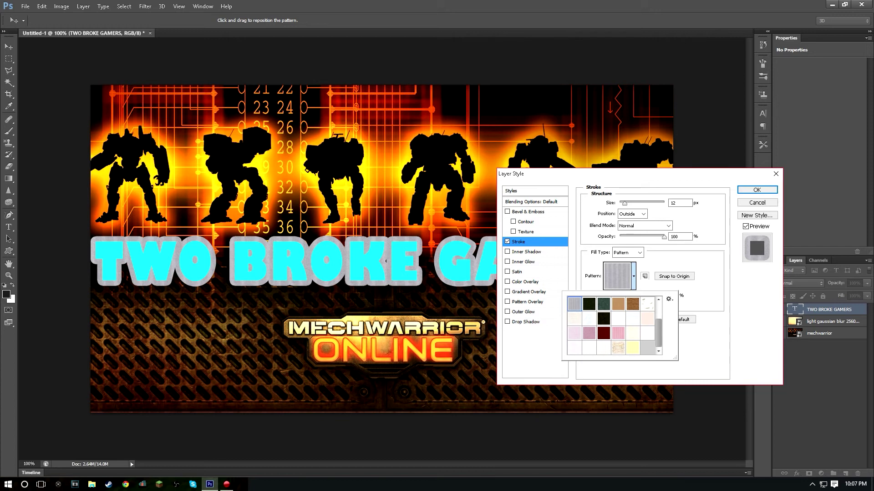
{"action": "left_click", "coordinate": [633, 348]}
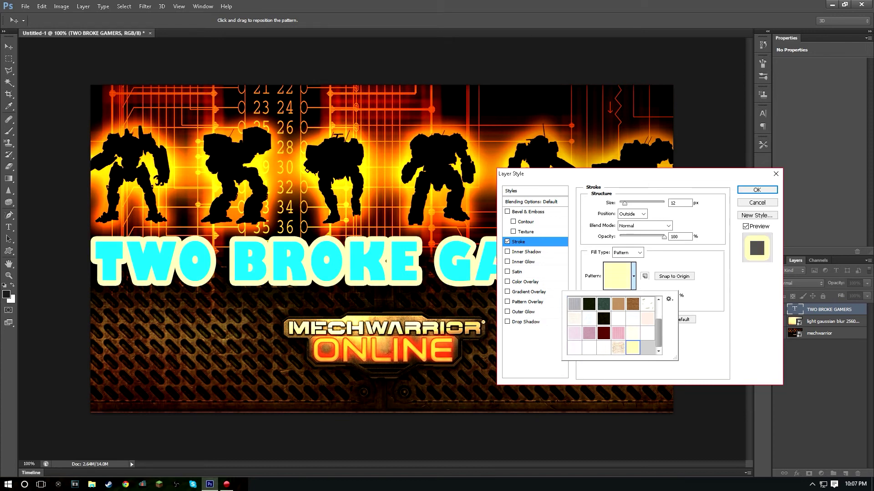
Step: Replace the loaded stroke patterns with a built-in set containing wood, zebra and black-and-white geometric patterns
{"action": "scroll", "coordinate": [612, 326], "scroll_direction": "up", "scroll_amount": 2}
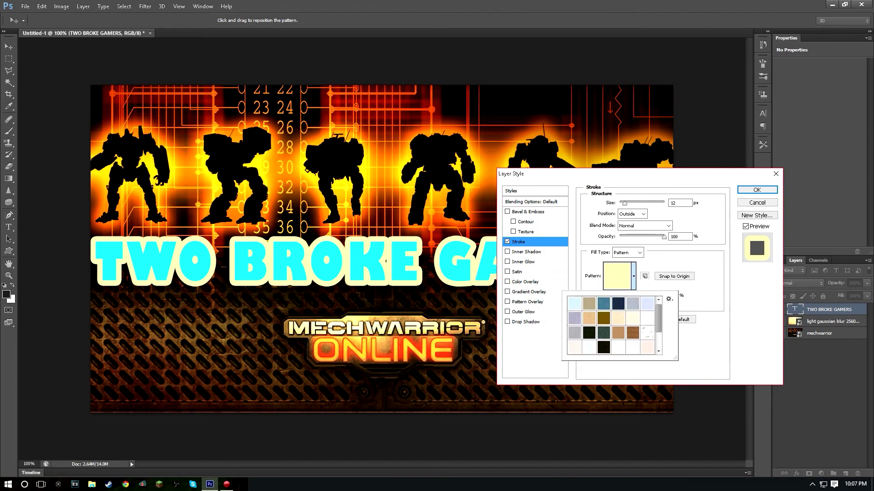
{"action": "left_click", "coordinate": [669, 299]}
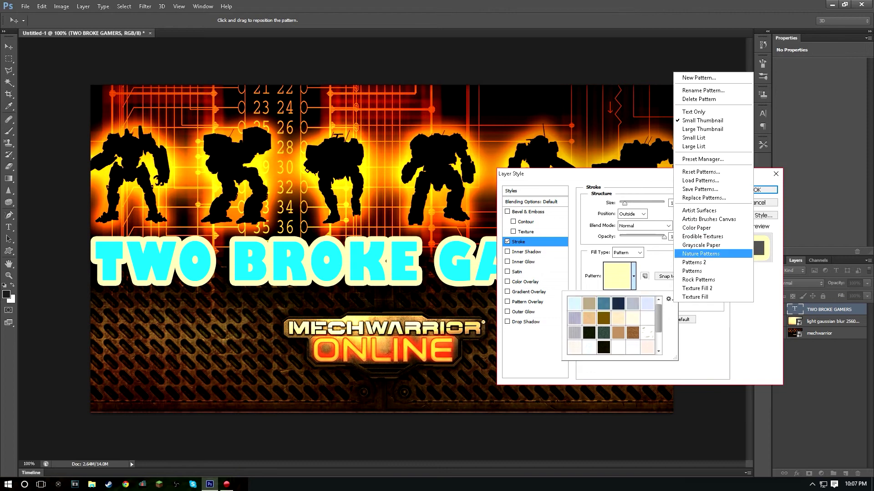
{"action": "left_click", "coordinate": [696, 227]}
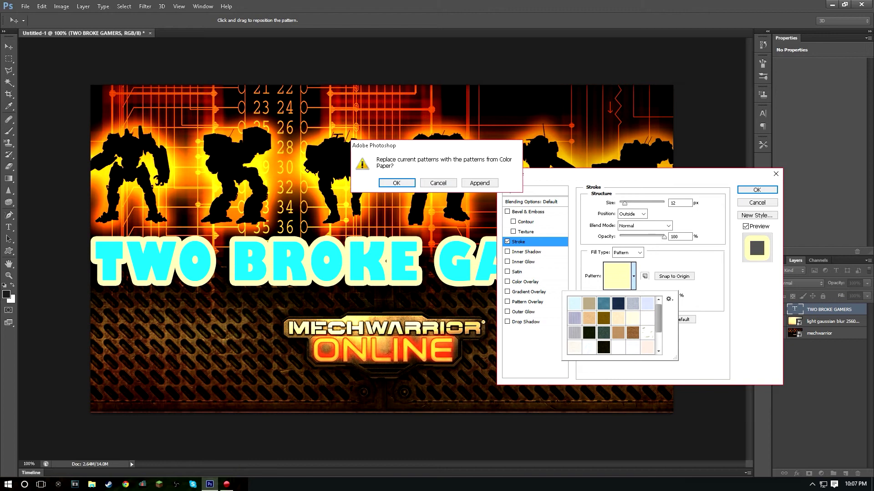
{"action": "key", "text": "Escape"}
{"action": "left_click", "coordinate": [669, 299]}
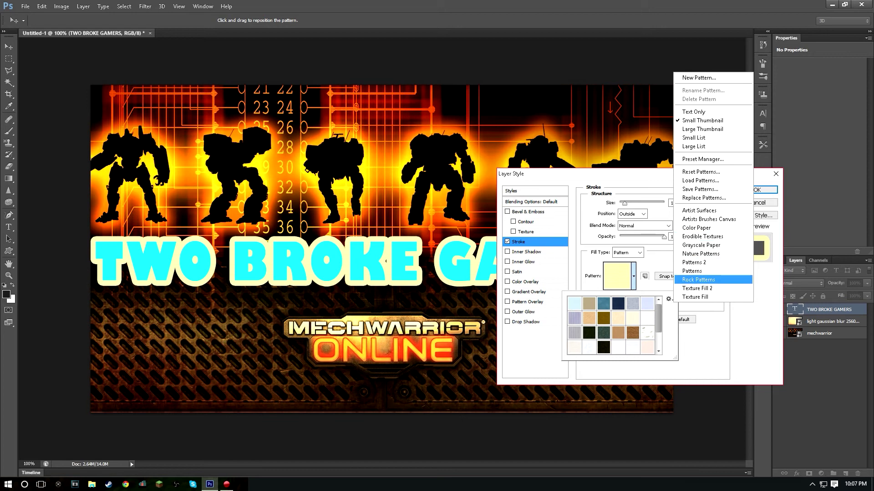
{"action": "left_click", "coordinate": [698, 279]}
{"action": "left_click", "coordinate": [396, 183]}
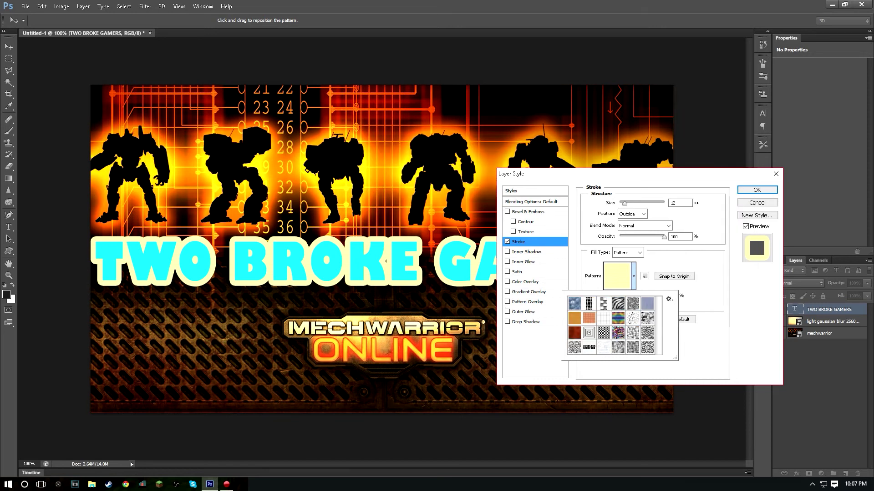
Step: Try the rainbow, dark red, wood, blue, cracked black-and-white and thin-lined white patterns on the title's stroke
{"action": "left_click", "coordinate": [618, 318]}
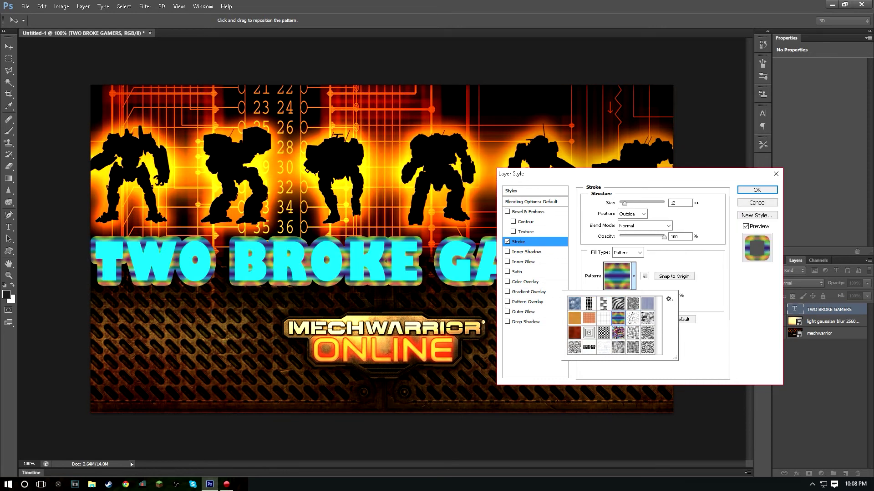
{"action": "left_click", "coordinate": [574, 332]}
{"action": "left_click", "coordinate": [574, 318]}
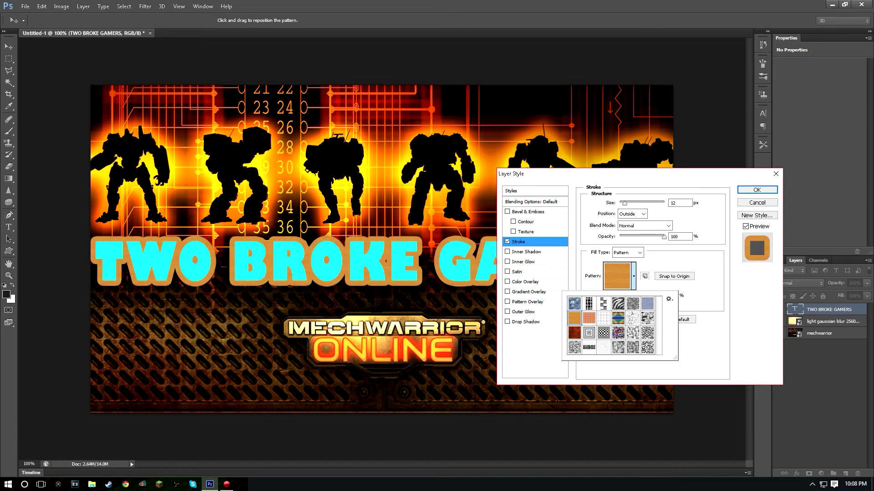
{"action": "left_click", "coordinate": [574, 304]}
{"action": "left_click", "coordinate": [574, 347]}
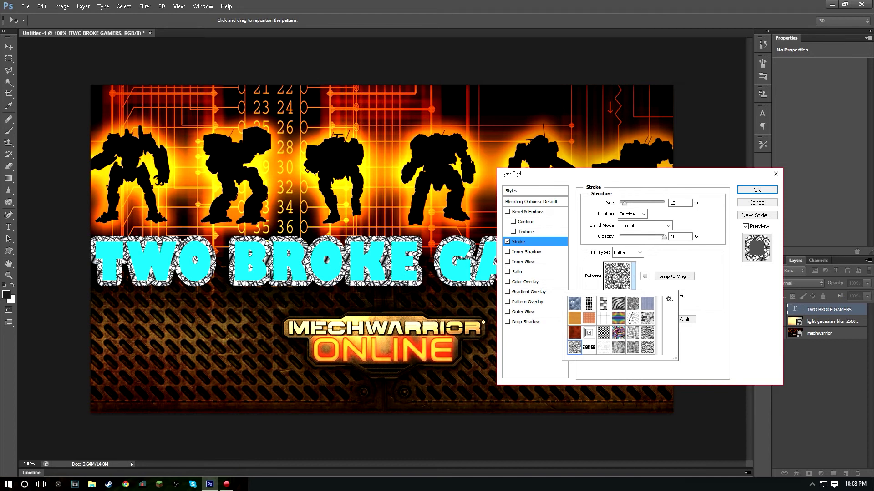
{"action": "left_click", "coordinate": [603, 347]}
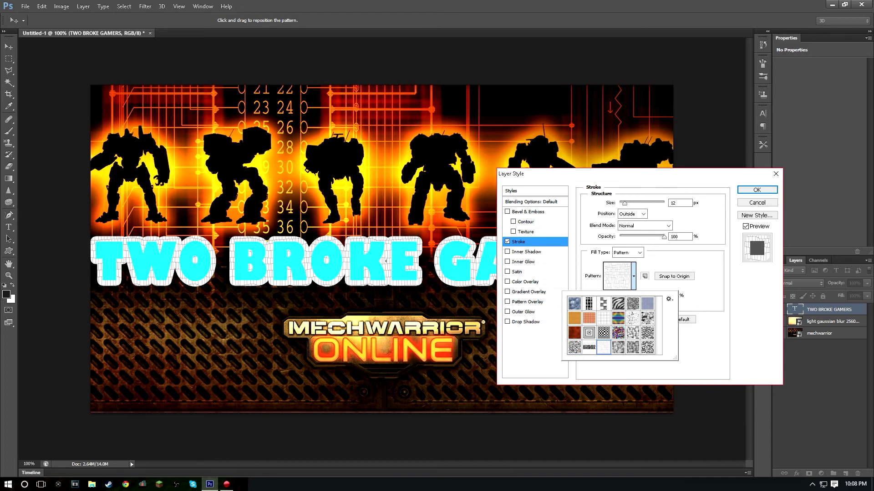
Step: Fill the title's stroke with the black-and-white zigzag pattern and apply the layer style
{"action": "left_click", "coordinate": [589, 347]}
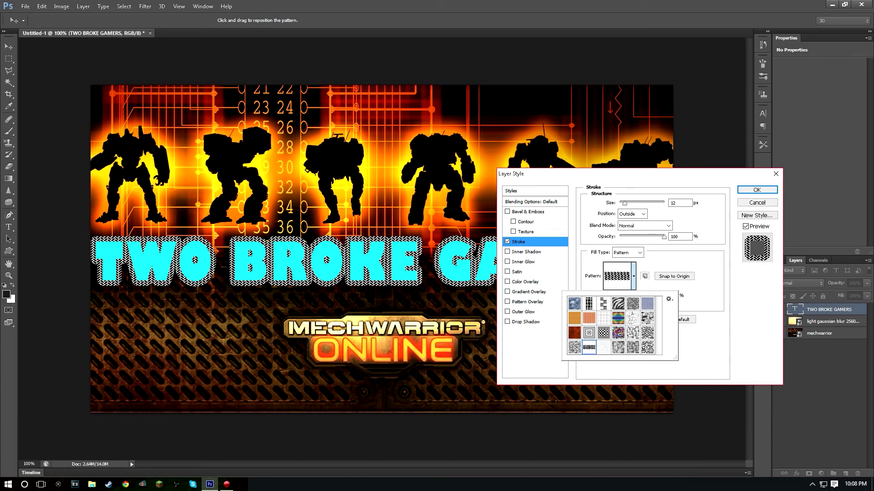
{"action": "key", "text": "Return"}
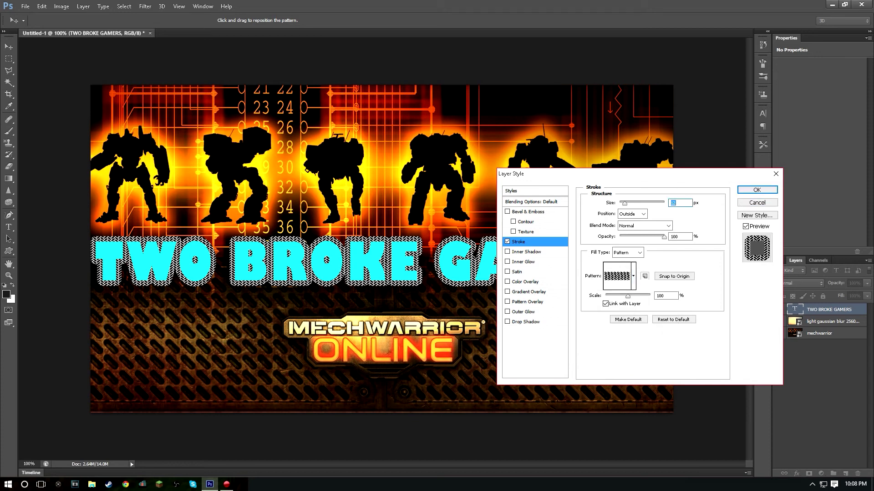
{"action": "key", "text": "Return"}
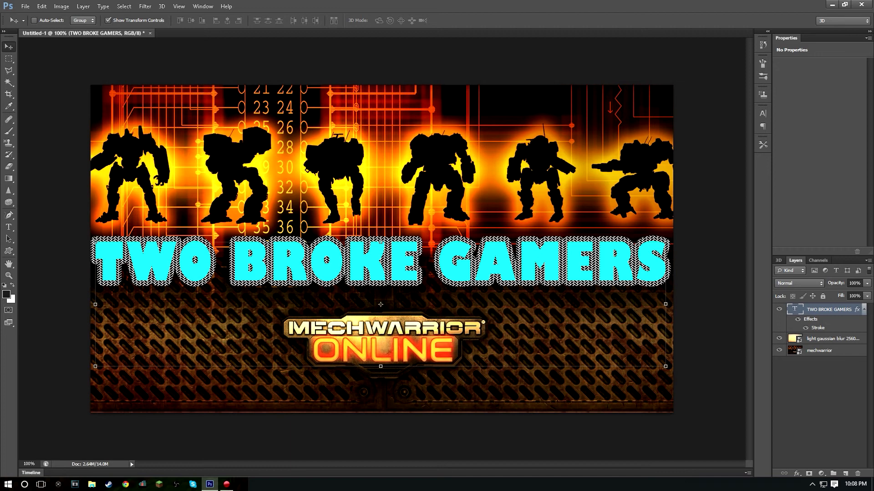
Step: Add a Color Overlay effect to the TWO BROKE GAMERS title layer with the image viewed at thumbnail size
{"action": "key", "text": "ctrl+minus"}
{"action": "key", "text": "ctrl+minus"}
{"action": "key", "text": "ctrl+minus"}
{"action": "key", "text": "ctrl+minus"}
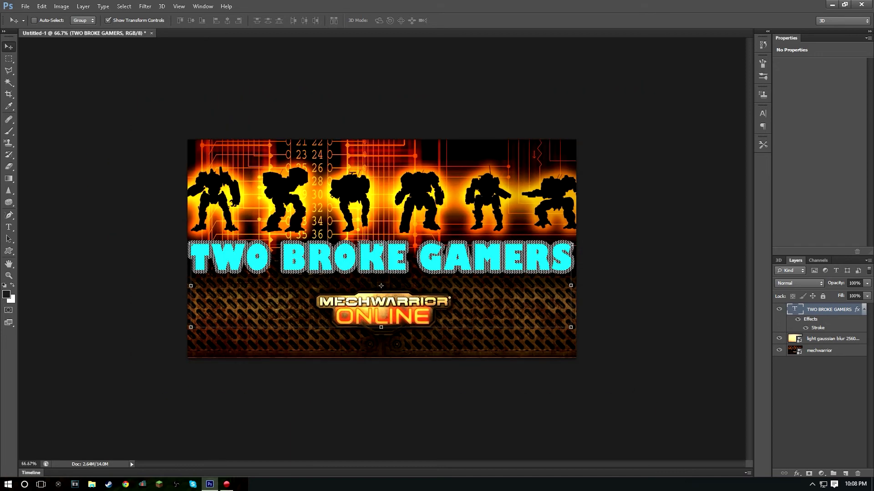
{"action": "key", "text": "ctrl+minus"}
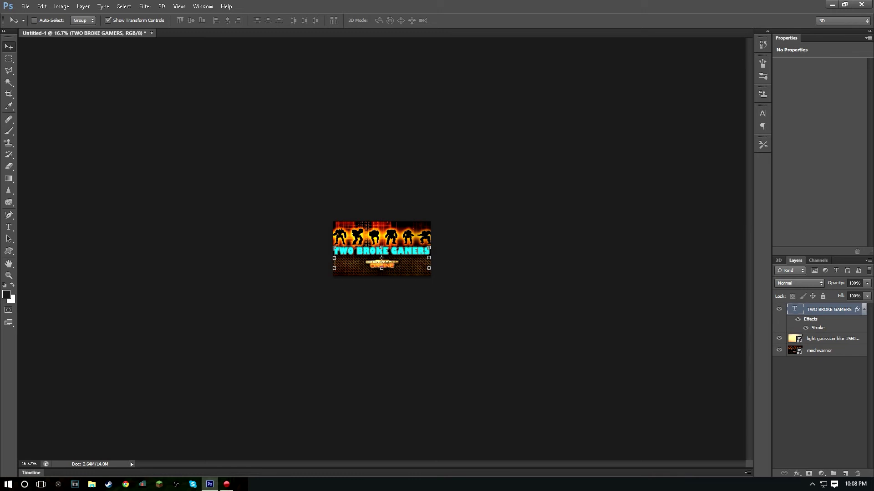
{"action": "key", "text": "alt+comma"}
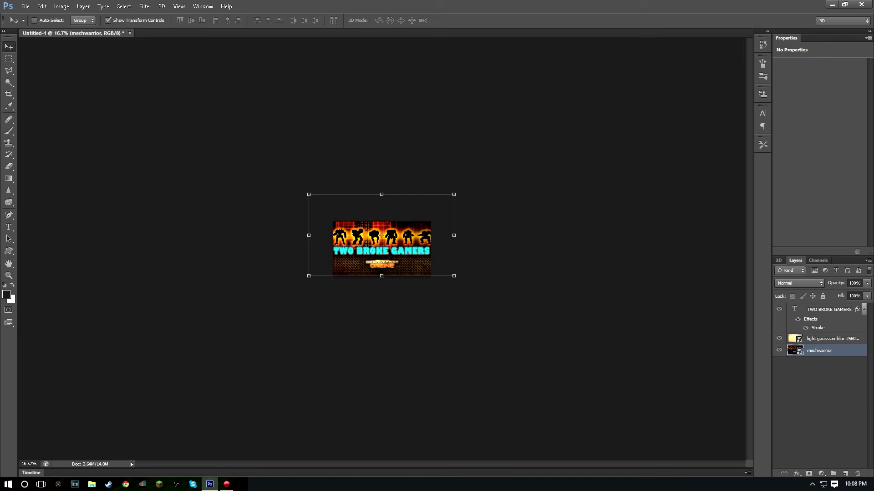
{"action": "left_click", "coordinate": [822, 310]}
{"action": "right_click", "coordinate": [822, 310]}
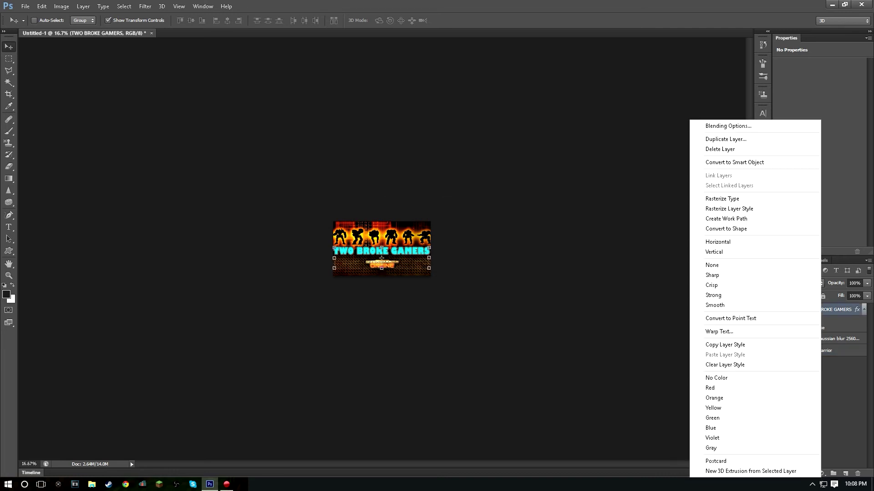
{"action": "left_click", "coordinate": [728, 125]}
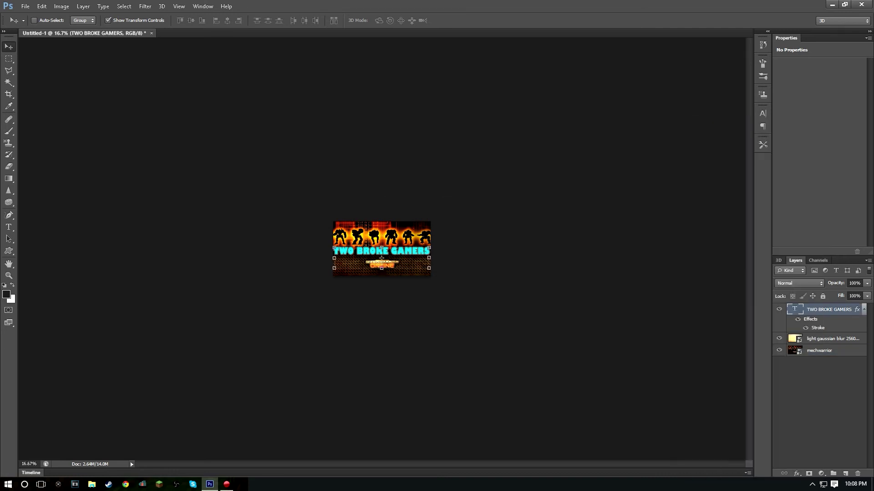
{"action": "left_click", "coordinate": [525, 282]}
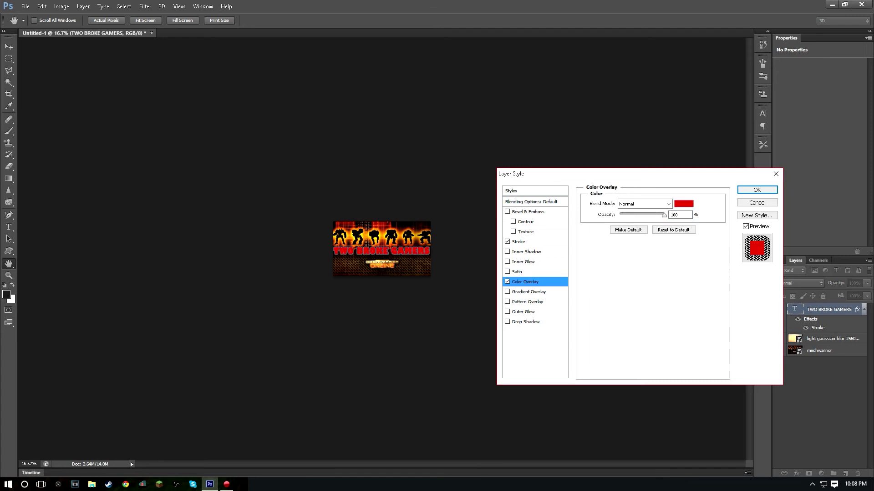
Step: Set the title's overlay color to bright green (00ff33) after trying blue and purple, and apply the layer style
{"action": "left_click", "coordinate": [683, 204]}
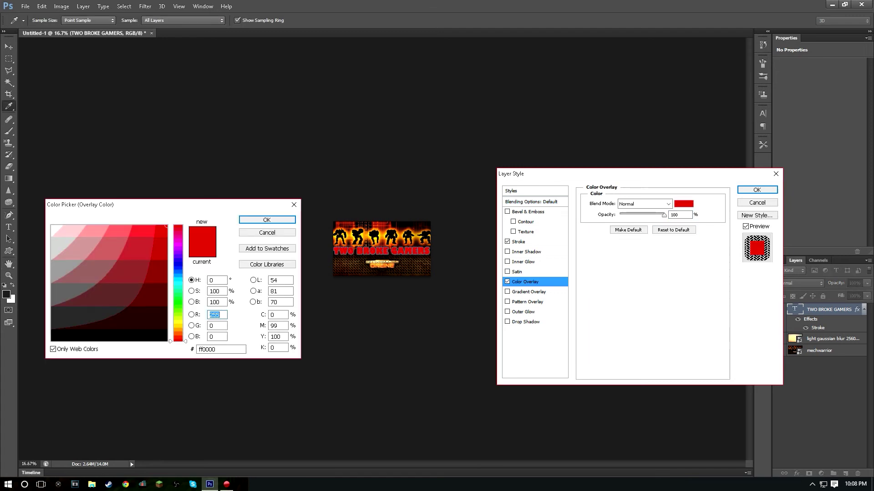
{"action": "left_click", "coordinate": [177, 267]}
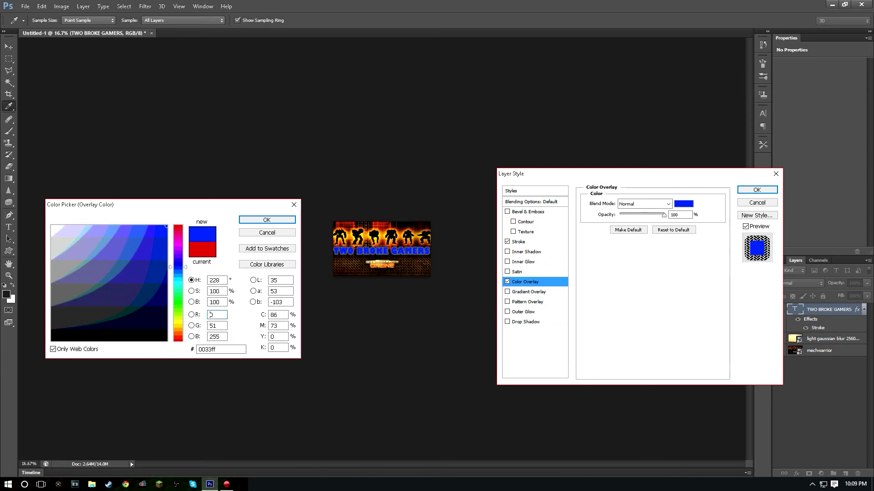
{"action": "left_click", "coordinate": [177, 255]}
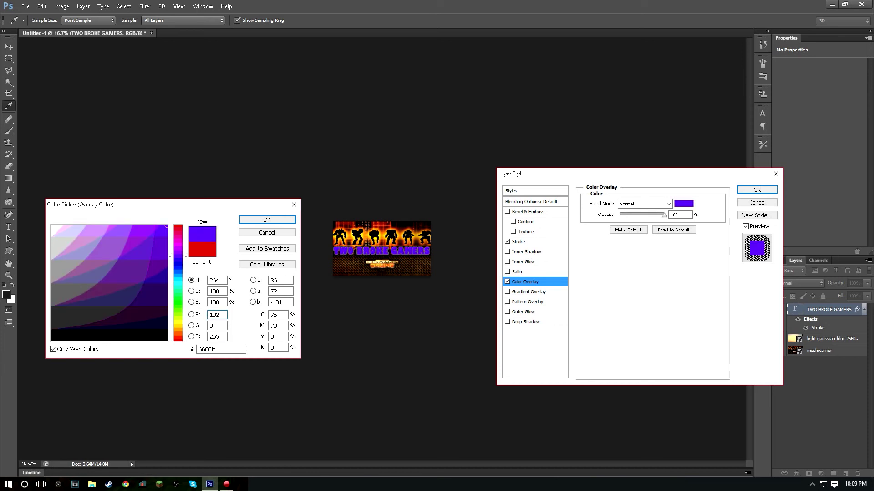
{"action": "left_click", "coordinate": [177, 300]}
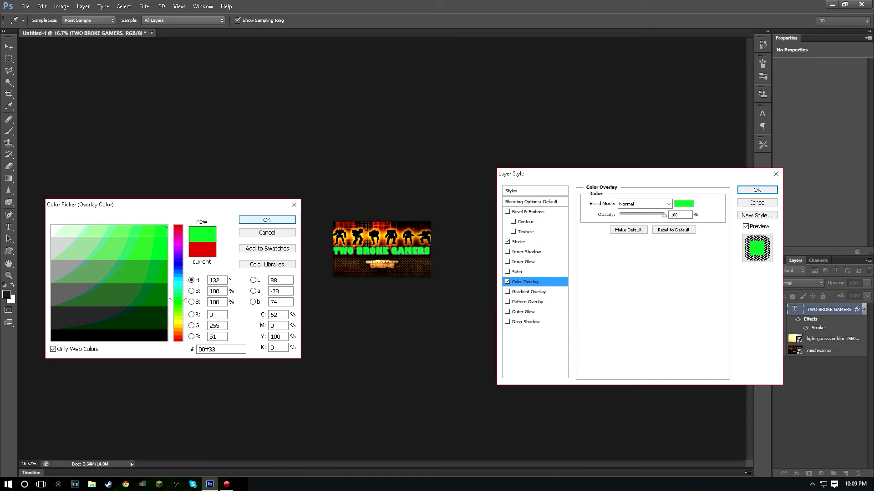
{"action": "key", "text": "Return"}
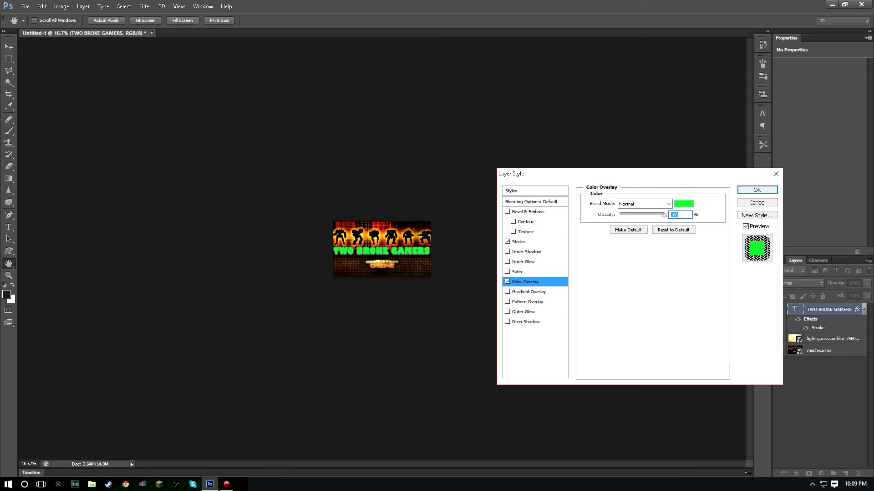
{"action": "key", "text": "Return"}
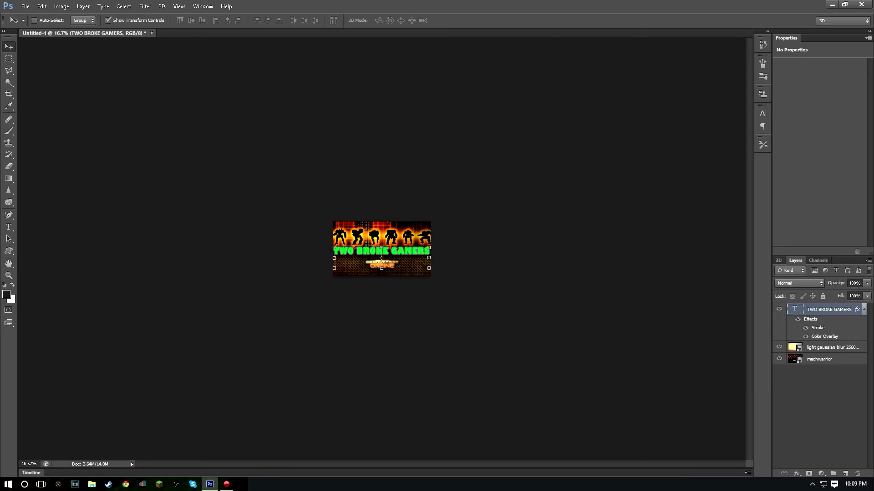
{"action": "left_click_drag", "start_coordinate": [432, 243], "coordinate": [460, 215]}
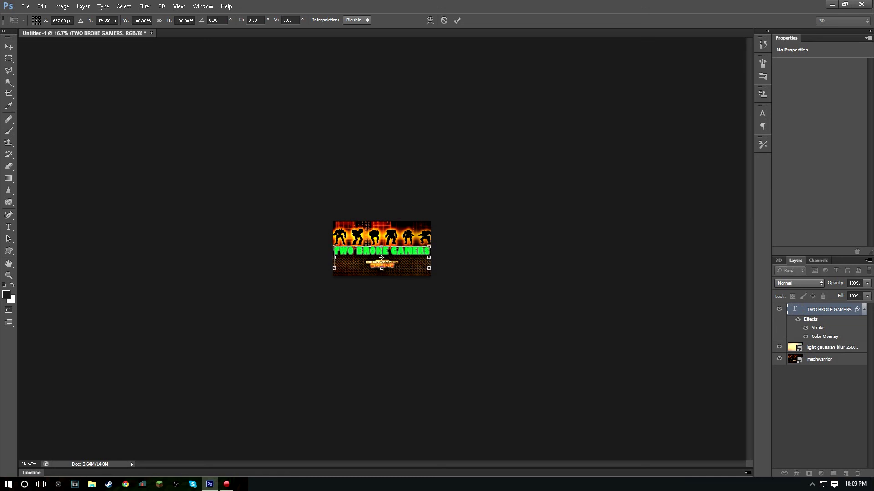
{"action": "key", "text": "Return"}
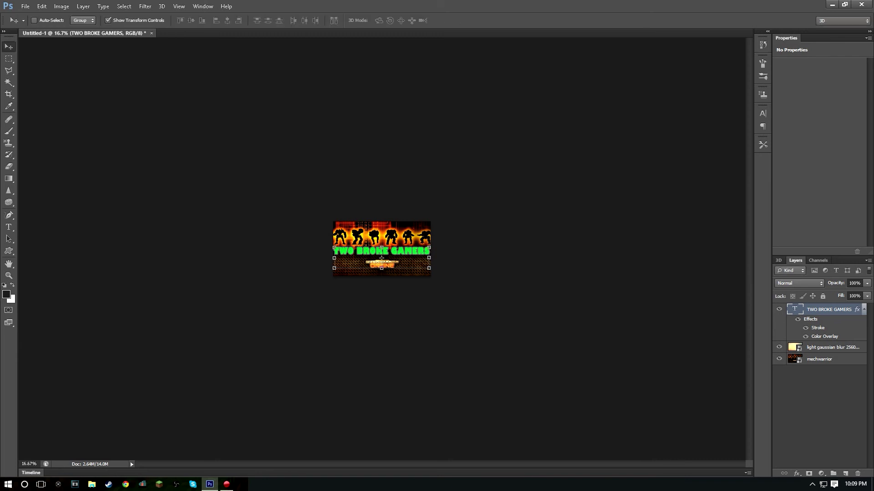
{"action": "right_click", "coordinate": [823, 309]}
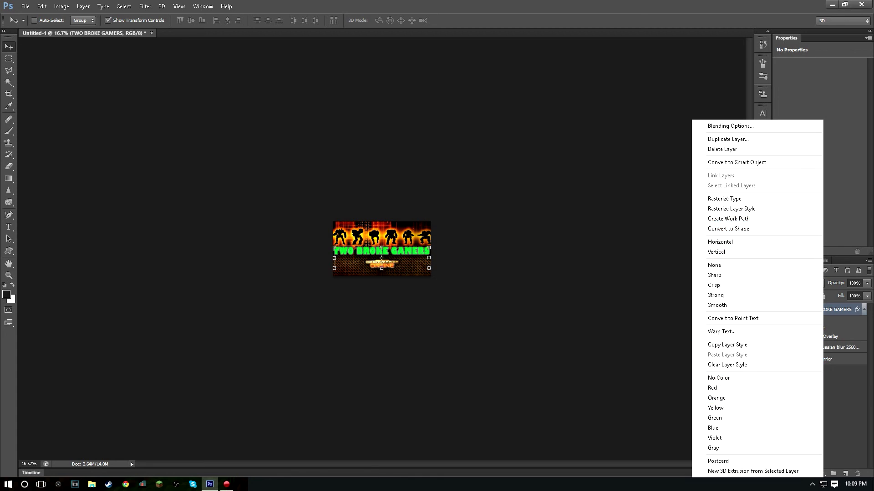
{"action": "key", "text": "Escape"}
Step: Merge all visible layers into a single layer
{"action": "left_click", "coordinate": [824, 347]}
{"action": "right_click", "coordinate": [824, 347]}
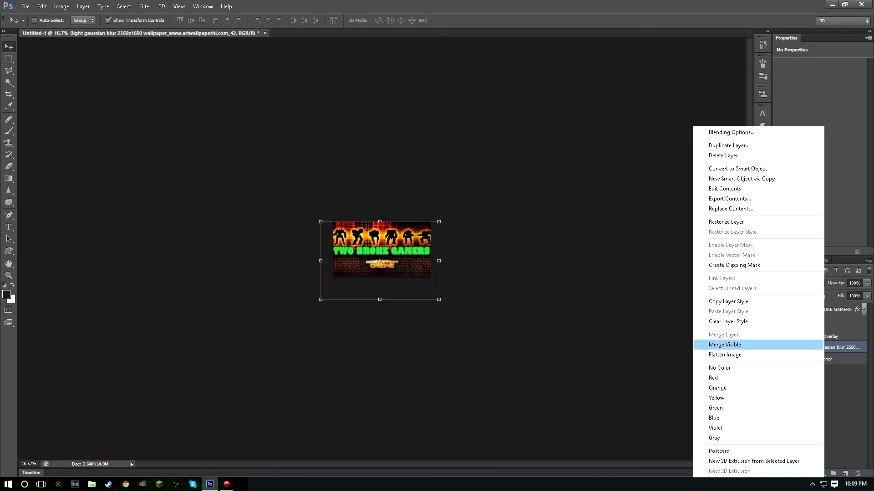
{"action": "left_click", "coordinate": [725, 344]}
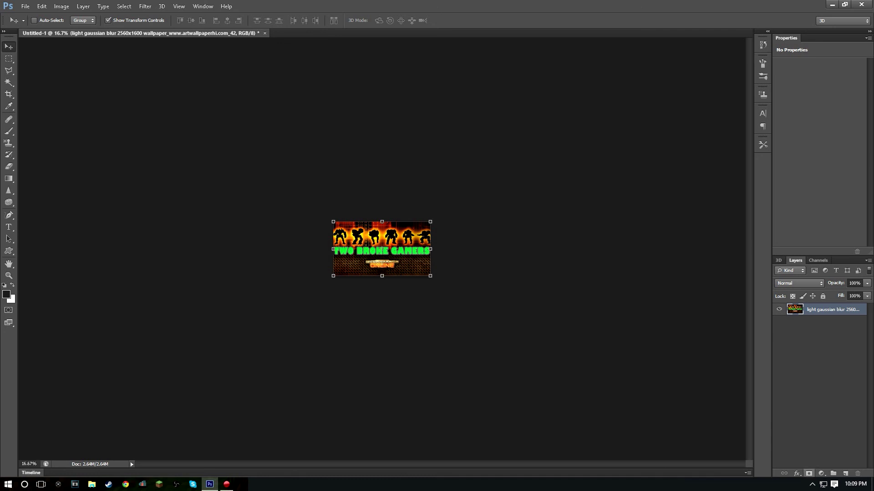
Step: Add a Posterize adjustment layer over the merged image and try lowering its levels to 2
{"action": "left_click", "coordinate": [820, 474]}
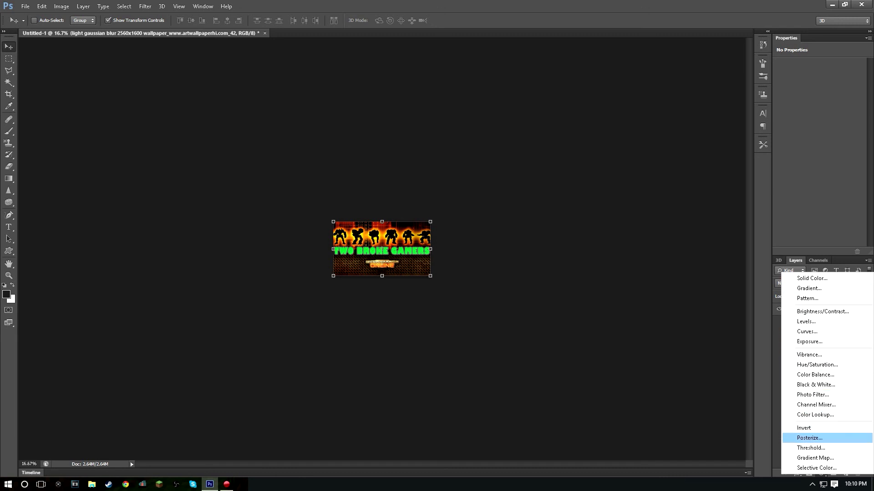
{"action": "left_click", "coordinate": [811, 437]}
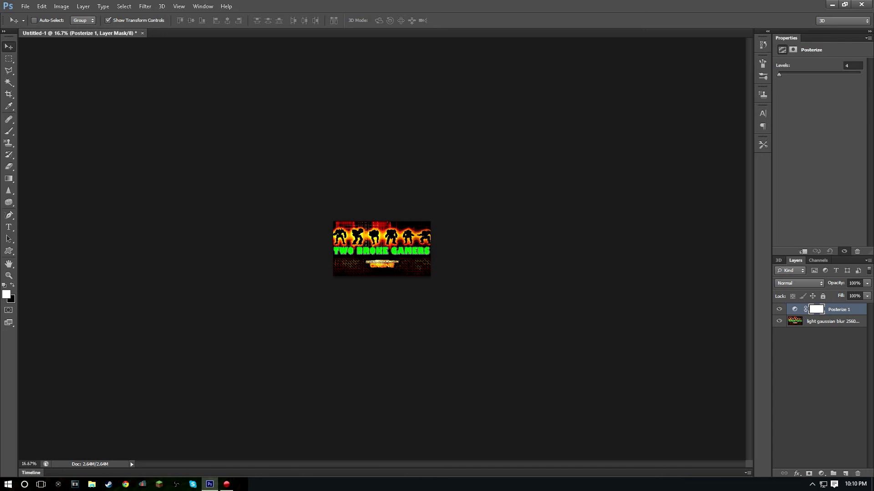
{"action": "type", "text": "20"}
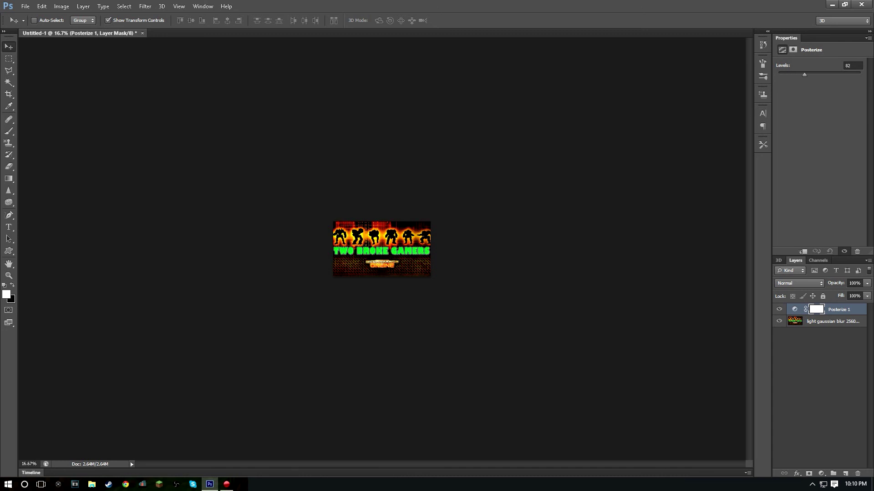
{"action": "key", "text": "Down"}
{"action": "key", "text": "Down"}
{"action": "key", "text": "Down"}
{"action": "key", "text": "Down"}
{"action": "key", "text": "Down"}
{"action": "key", "text": "Down"}
{"action": "key", "text": "Down"}
{"action": "key", "text": "Down"}
{"action": "key", "text": "Down"}
{"action": "key", "text": "Down"}
{"action": "key", "text": "Down"}
{"action": "key", "text": "Down"}
{"action": "key", "text": "Down"}
{"action": "key", "text": "Down"}
{"action": "key", "text": "Down"}
{"action": "key", "text": "Down"}
{"action": "key", "text": "Down"}
{"action": "key", "text": "Down"}
{"action": "key", "text": "Down"}
{"action": "key", "text": "Down"}
{"action": "key", "text": "Down"}
{"action": "key", "text": "Down"}
{"action": "key", "text": "Down"}
{"action": "key", "text": "Down"}
{"action": "key", "text": "Down"}
{"action": "key", "text": "Down"}
{"action": "key", "text": "Down"}
{"action": "key", "text": "Down"}
{"action": "key", "text": "Down"}
{"action": "key", "text": "Down"}
{"action": "key", "text": "Down"}
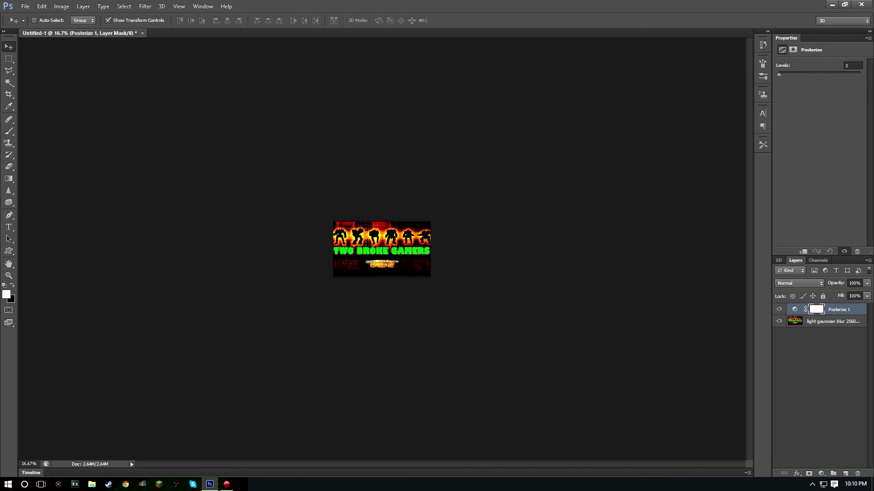
{"action": "key", "text": "Down"}
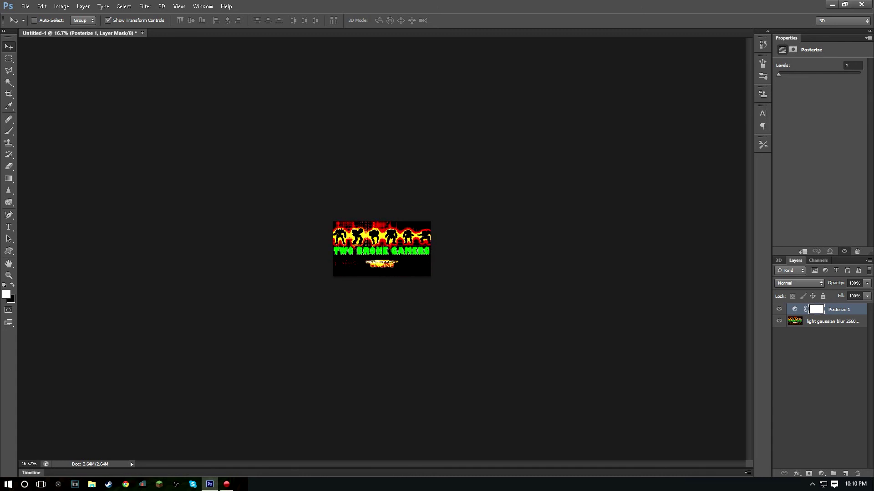
Step: Try raising the Posterize adjustment's levels to 141
{"action": "key", "text": "Up"}
{"action": "key", "text": "Up"}
{"action": "key", "text": "Up"}
{"action": "key", "text": "Up"}
{"action": "key", "text": "Up"}
{"action": "key", "text": "Up"}
{"action": "key", "text": "Up"}
{"action": "key", "text": "Up"}
{"action": "key", "text": "Up"}
{"action": "key", "text": "Up"}
{"action": "key", "text": "Up"}
{"action": "key", "text": "Up"}
{"action": "key", "text": "Up"}
{"action": "key", "text": "Up"}
{"action": "key", "text": "Up"}
{"action": "key", "text": "Up"}
{"action": "key", "text": "Up"}
{"action": "key", "text": "Up"}
{"action": "key", "text": "Up"}
{"action": "key", "text": "Up"}
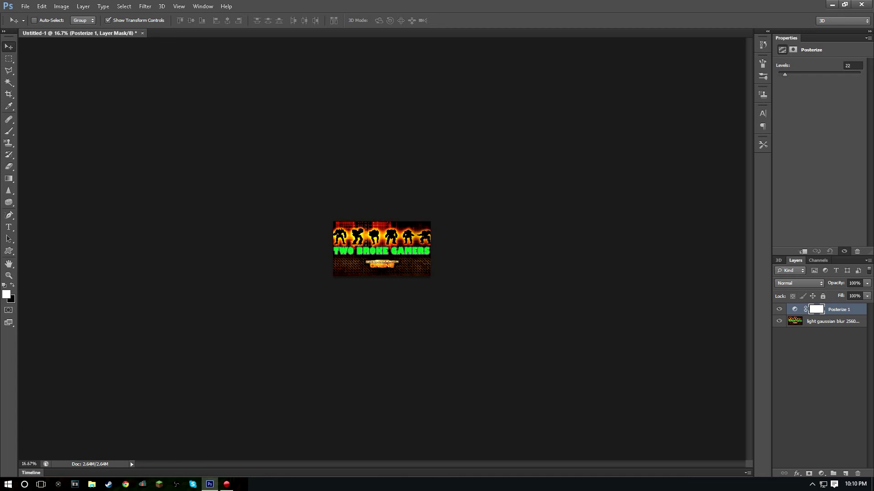
{"action": "key", "text": "Up"}
{"action": "key", "text": "Up"}
{"action": "key", "text": "Up"}
{"action": "key", "text": "Up"}
{"action": "key", "text": "Up"}
{"action": "key", "text": "Up"}
{"action": "key", "text": "Up"}
{"action": "key", "text": "Up"}
{"action": "key", "text": "Up"}
{"action": "key", "text": "Up"}
{"action": "key", "text": "Up"}
{"action": "key", "text": "Up"}
{"action": "key", "text": "Up"}
{"action": "key", "text": "Up"}
{"action": "key", "text": "Up"}
{"action": "key", "text": "Up"}
{"action": "key", "text": "Up"}
{"action": "key", "text": "Up"}
{"action": "key", "text": "Up"}
{"action": "key", "text": "Up"}
Step: Delete the Posterize adjustment layer
{"action": "right_click", "coordinate": [842, 309]}
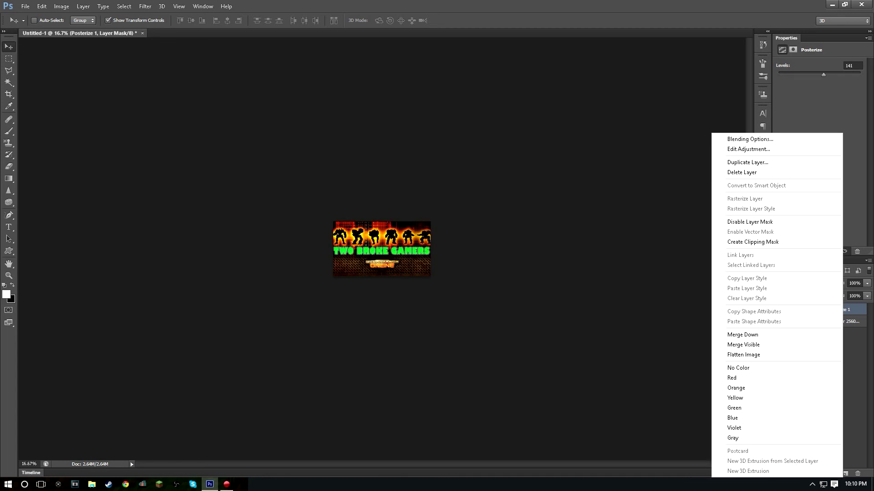
{"action": "left_click", "coordinate": [774, 172]}
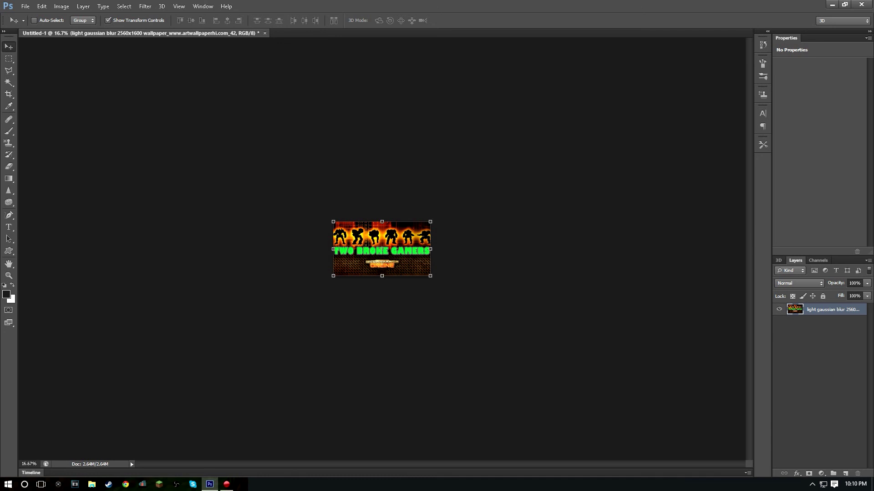
{"action": "key", "text": "ctrl+plus"}
{"action": "key", "text": "ctrl+plus"}
{"action": "key", "text": "ctrl+plus"}
{"action": "key", "text": "ctrl+plus"}
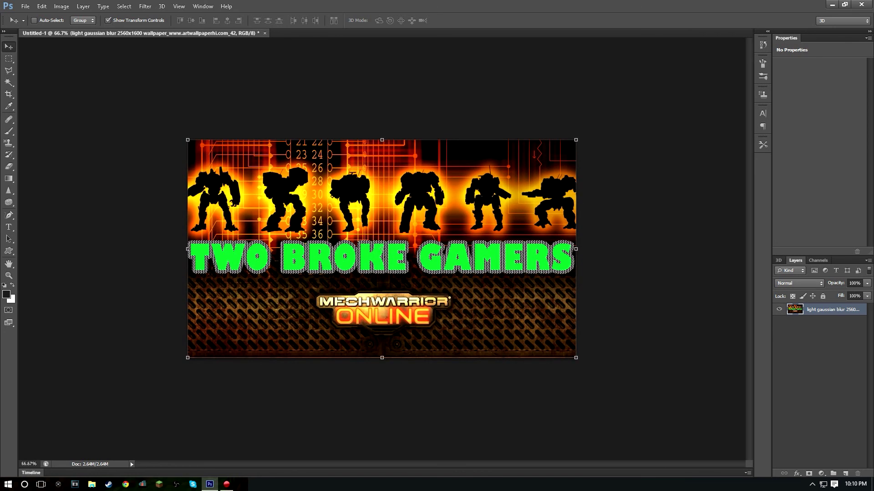